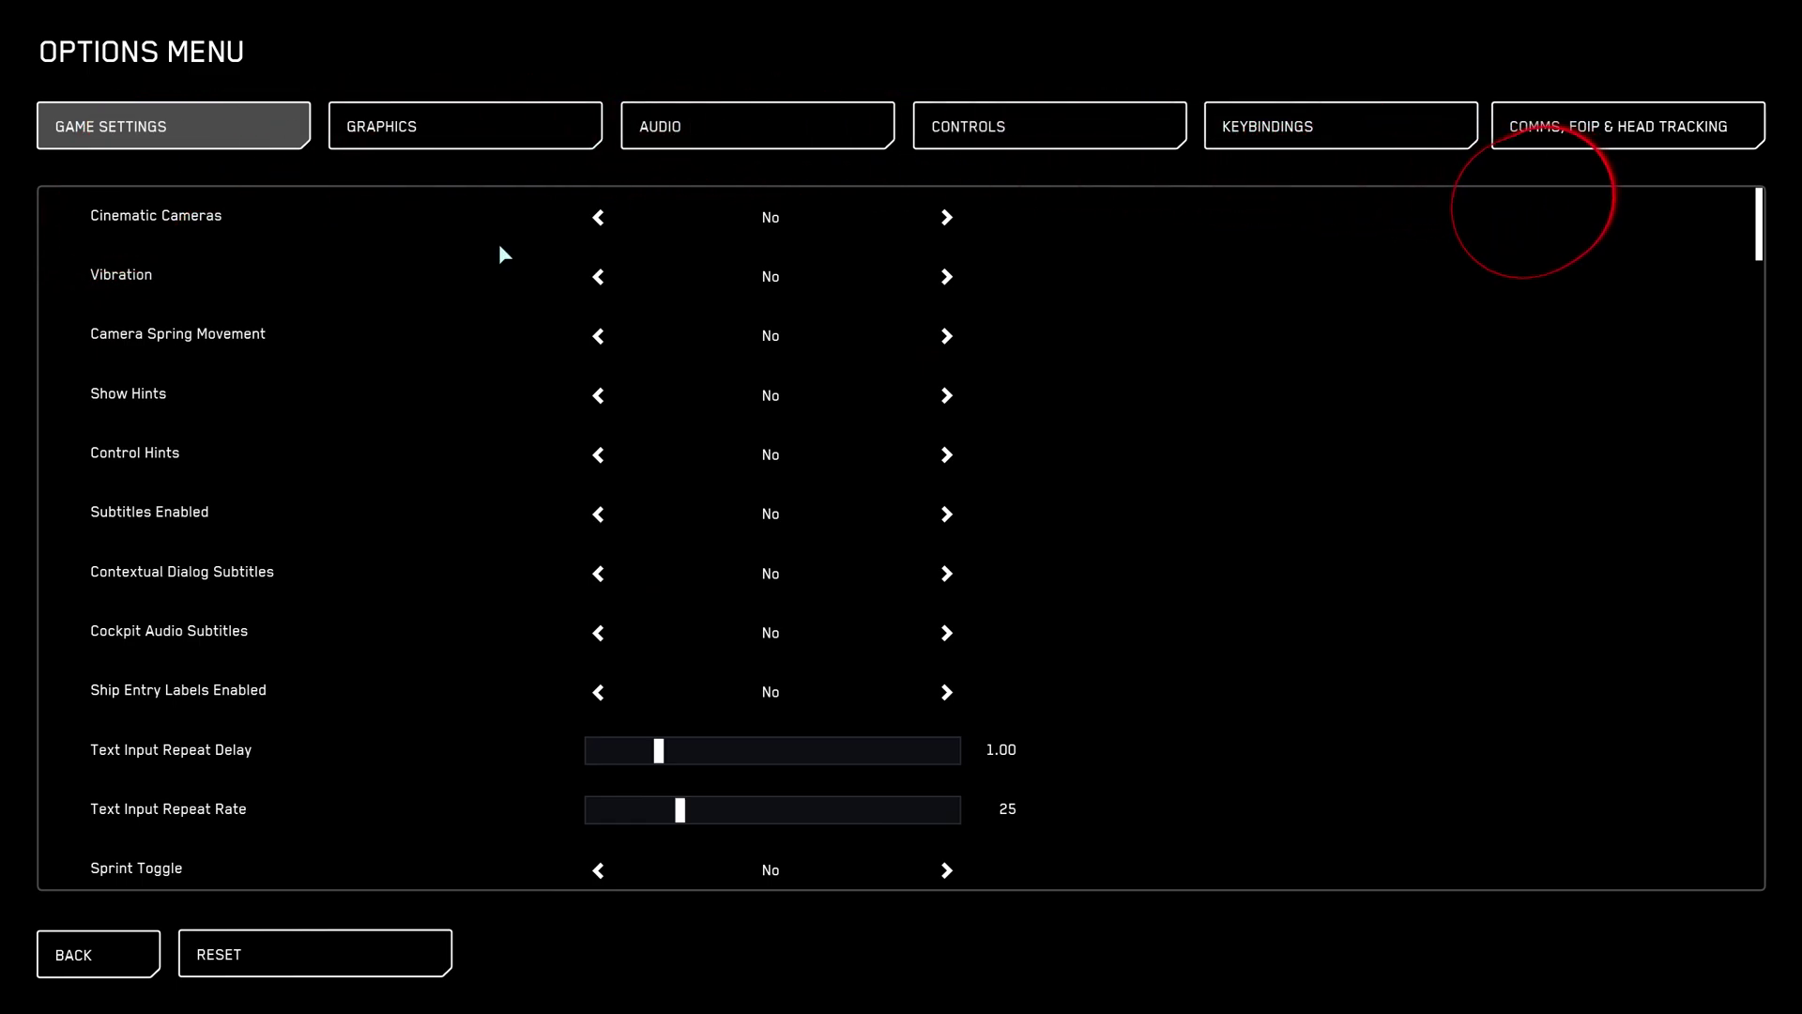
Switch the head tracking source to Disabled, then back to Tobii.
click(1605, 138)
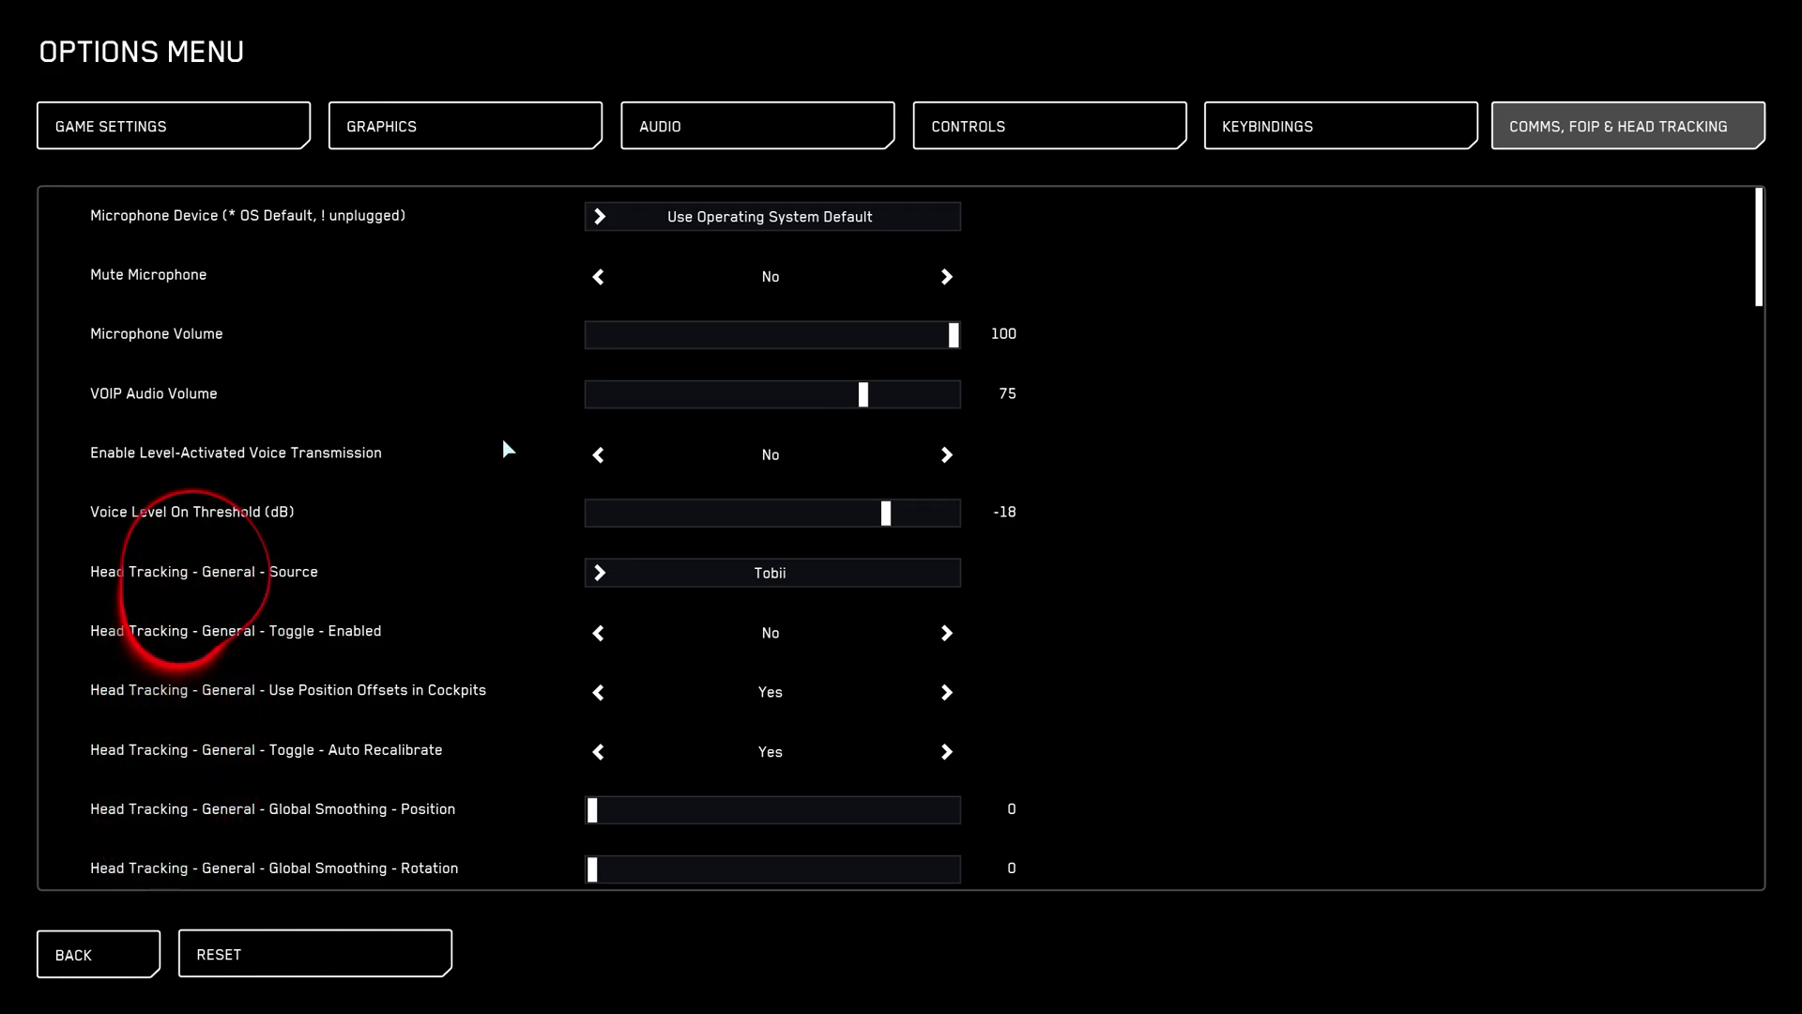
click(643, 586)
click(646, 600)
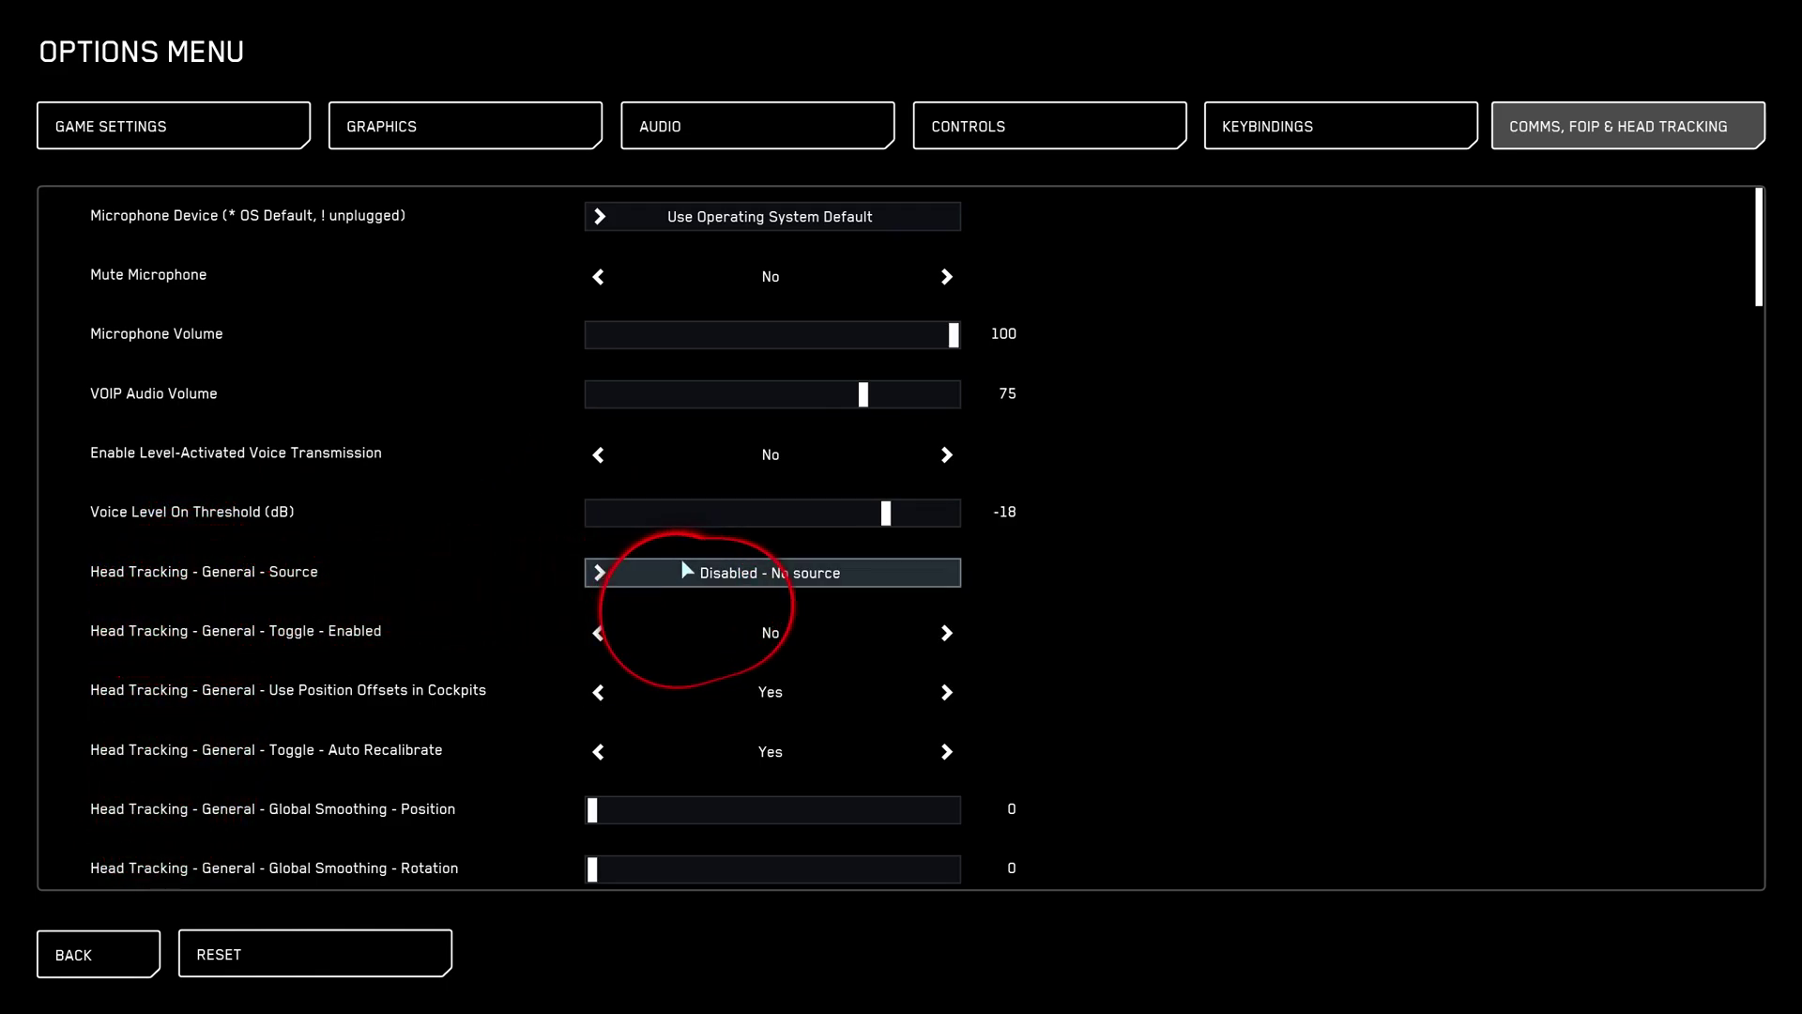
click(712, 583)
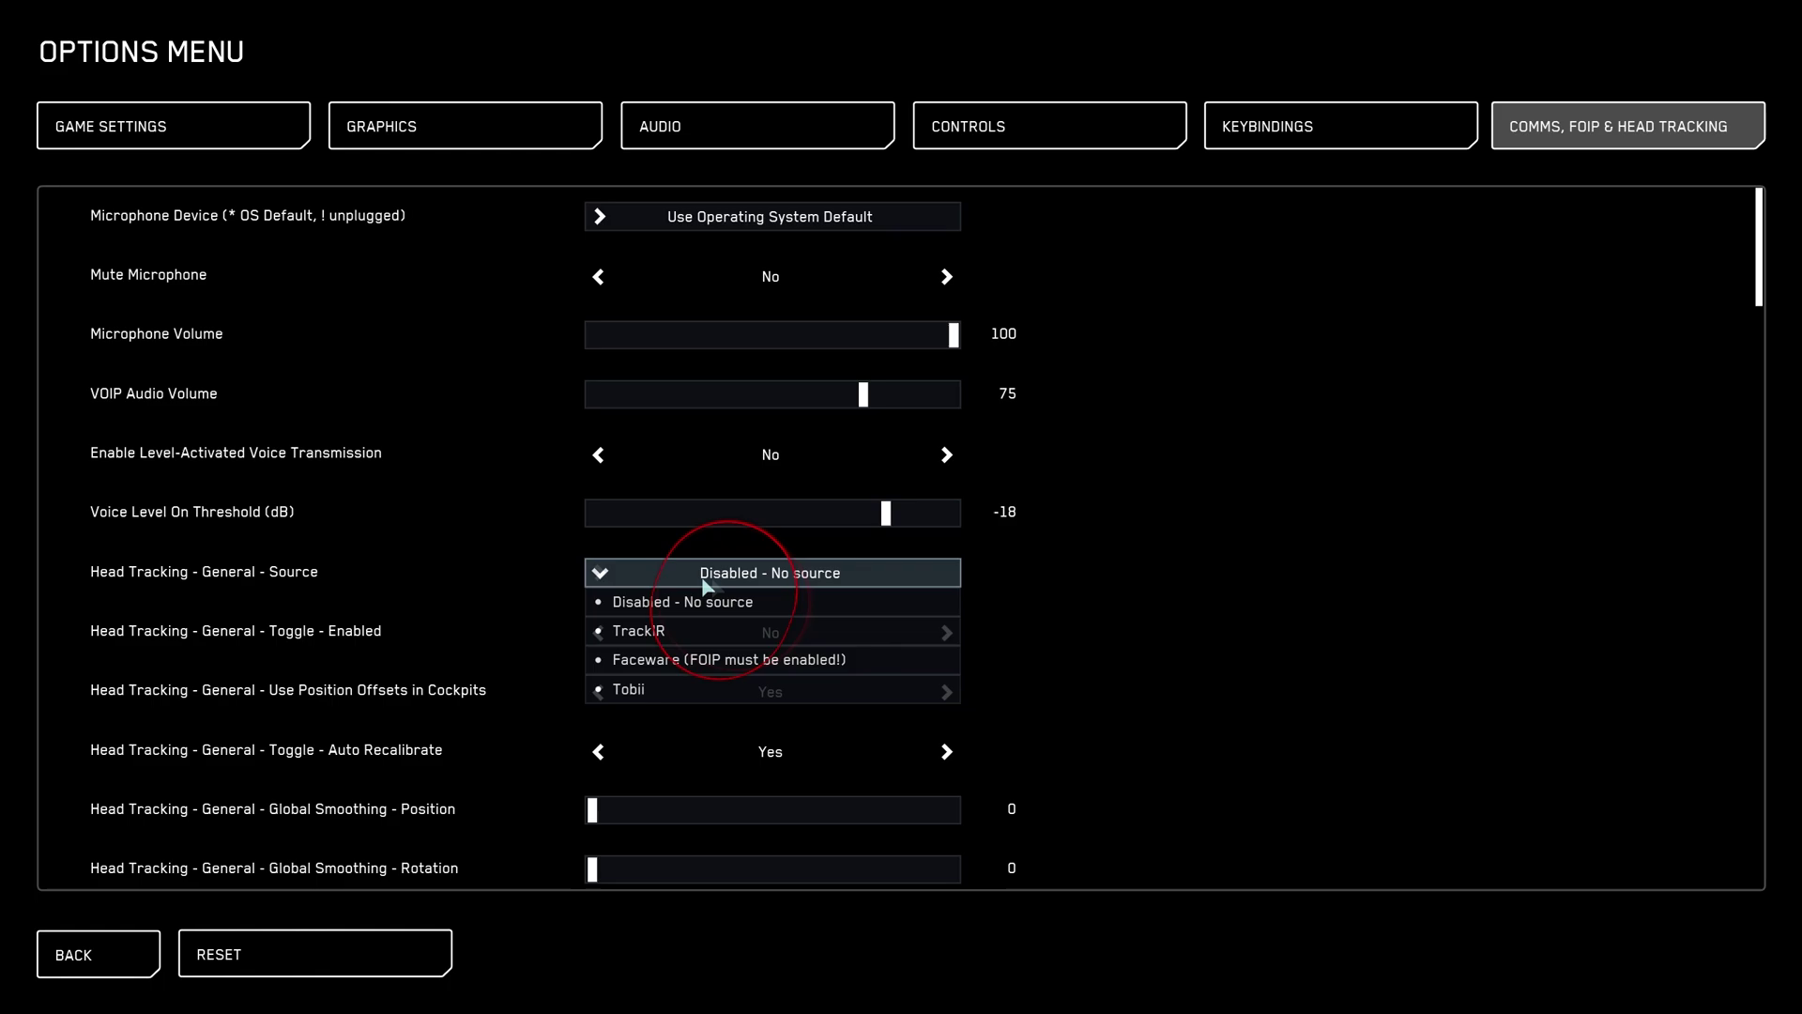
click(646, 686)
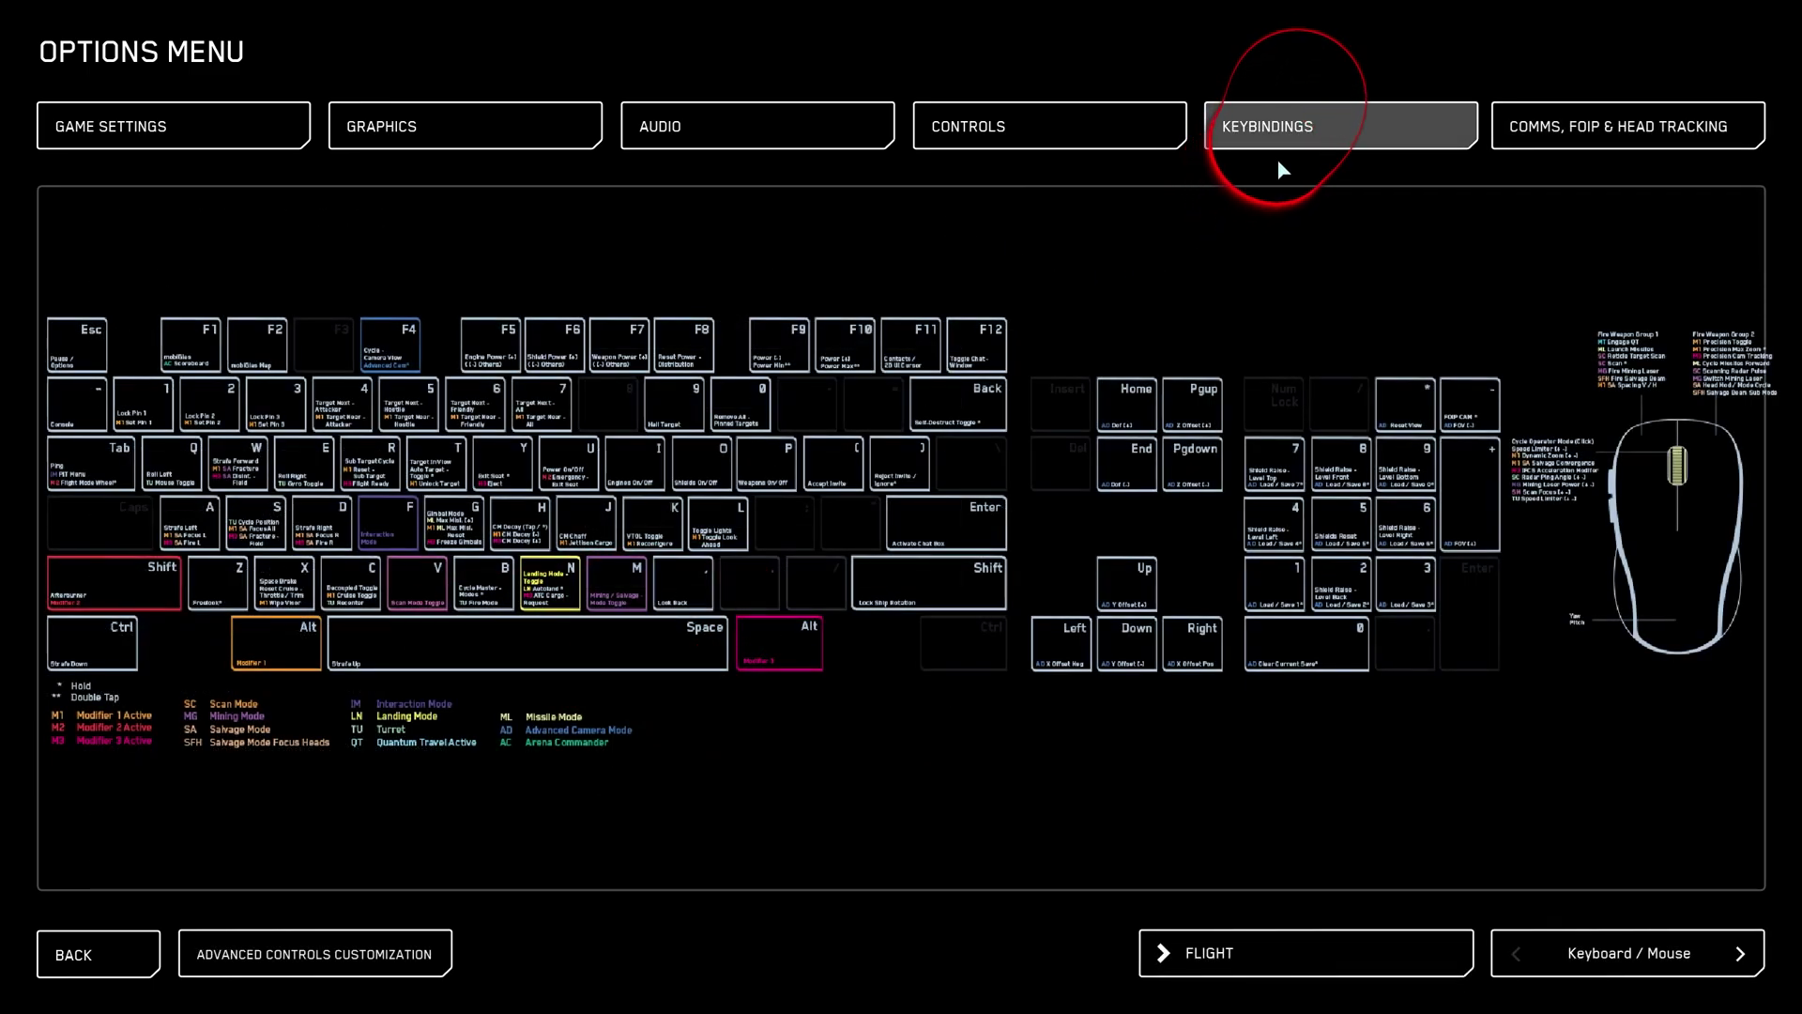
In VOIP, FOIP and Head Tracking bindings, rebind Enable Head Tracking (Toggle) to Numpad /, then back to Capslock.
click(299, 973)
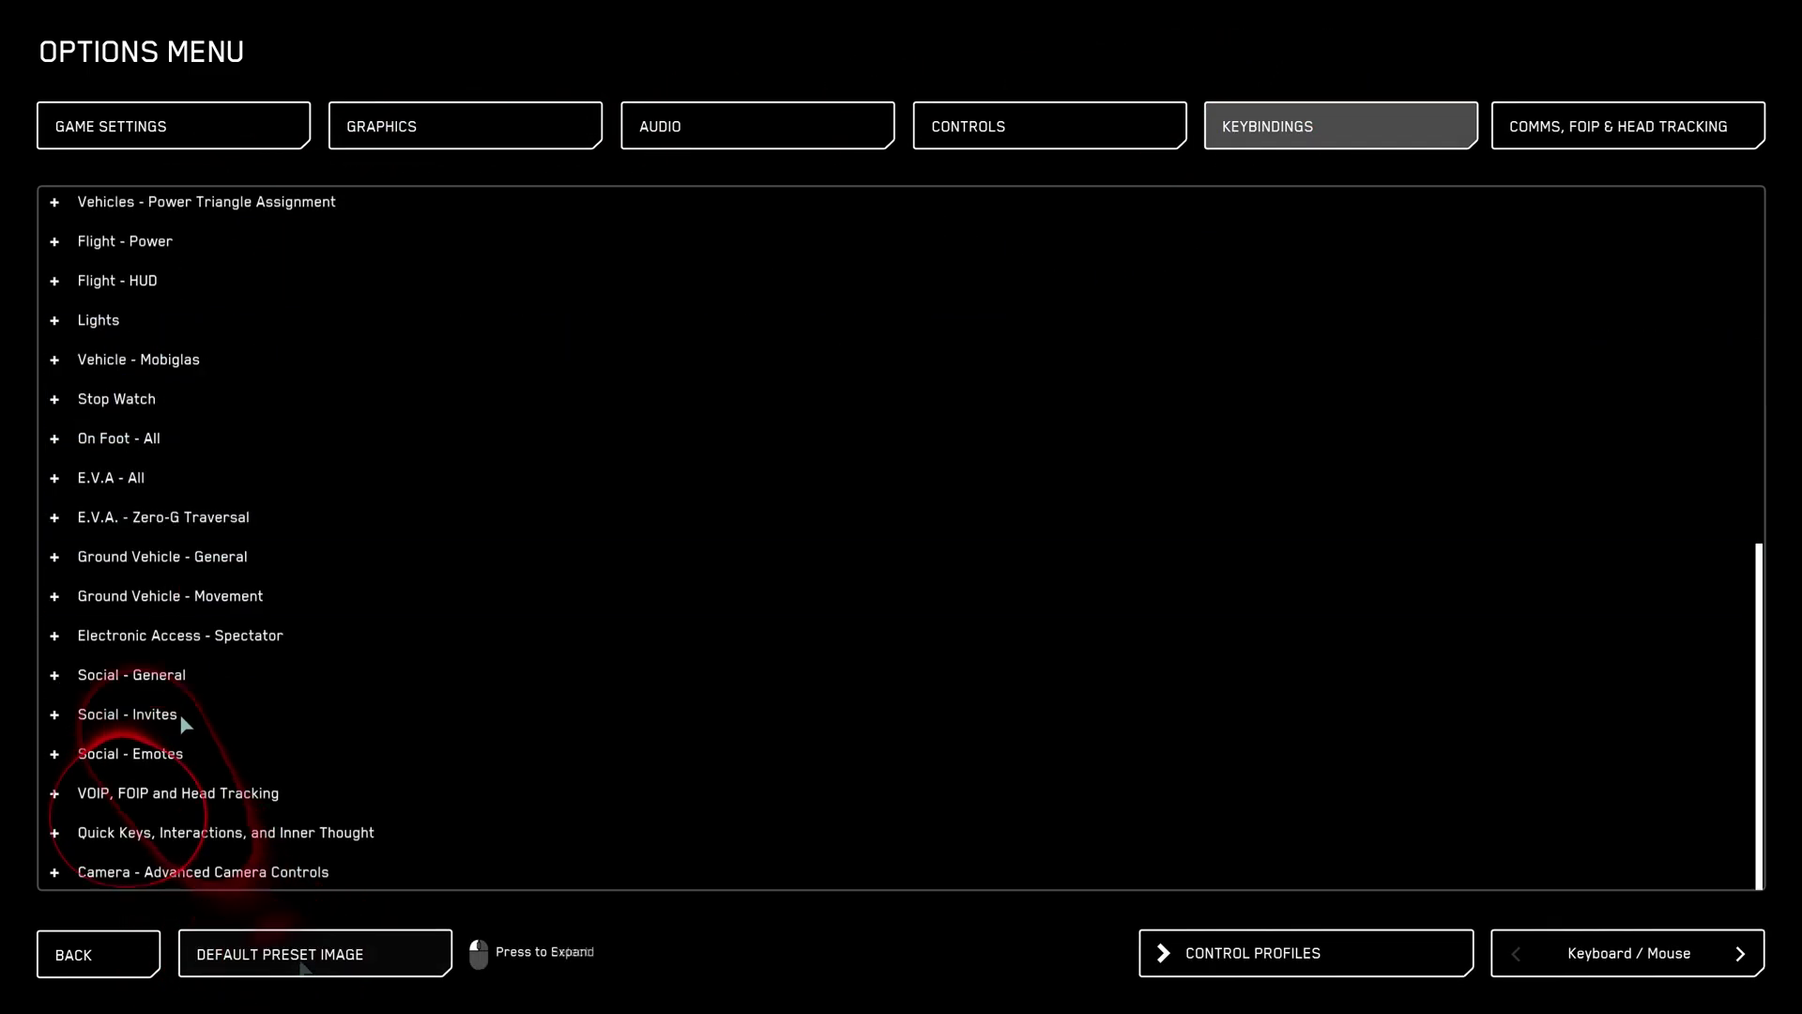
click(114, 794)
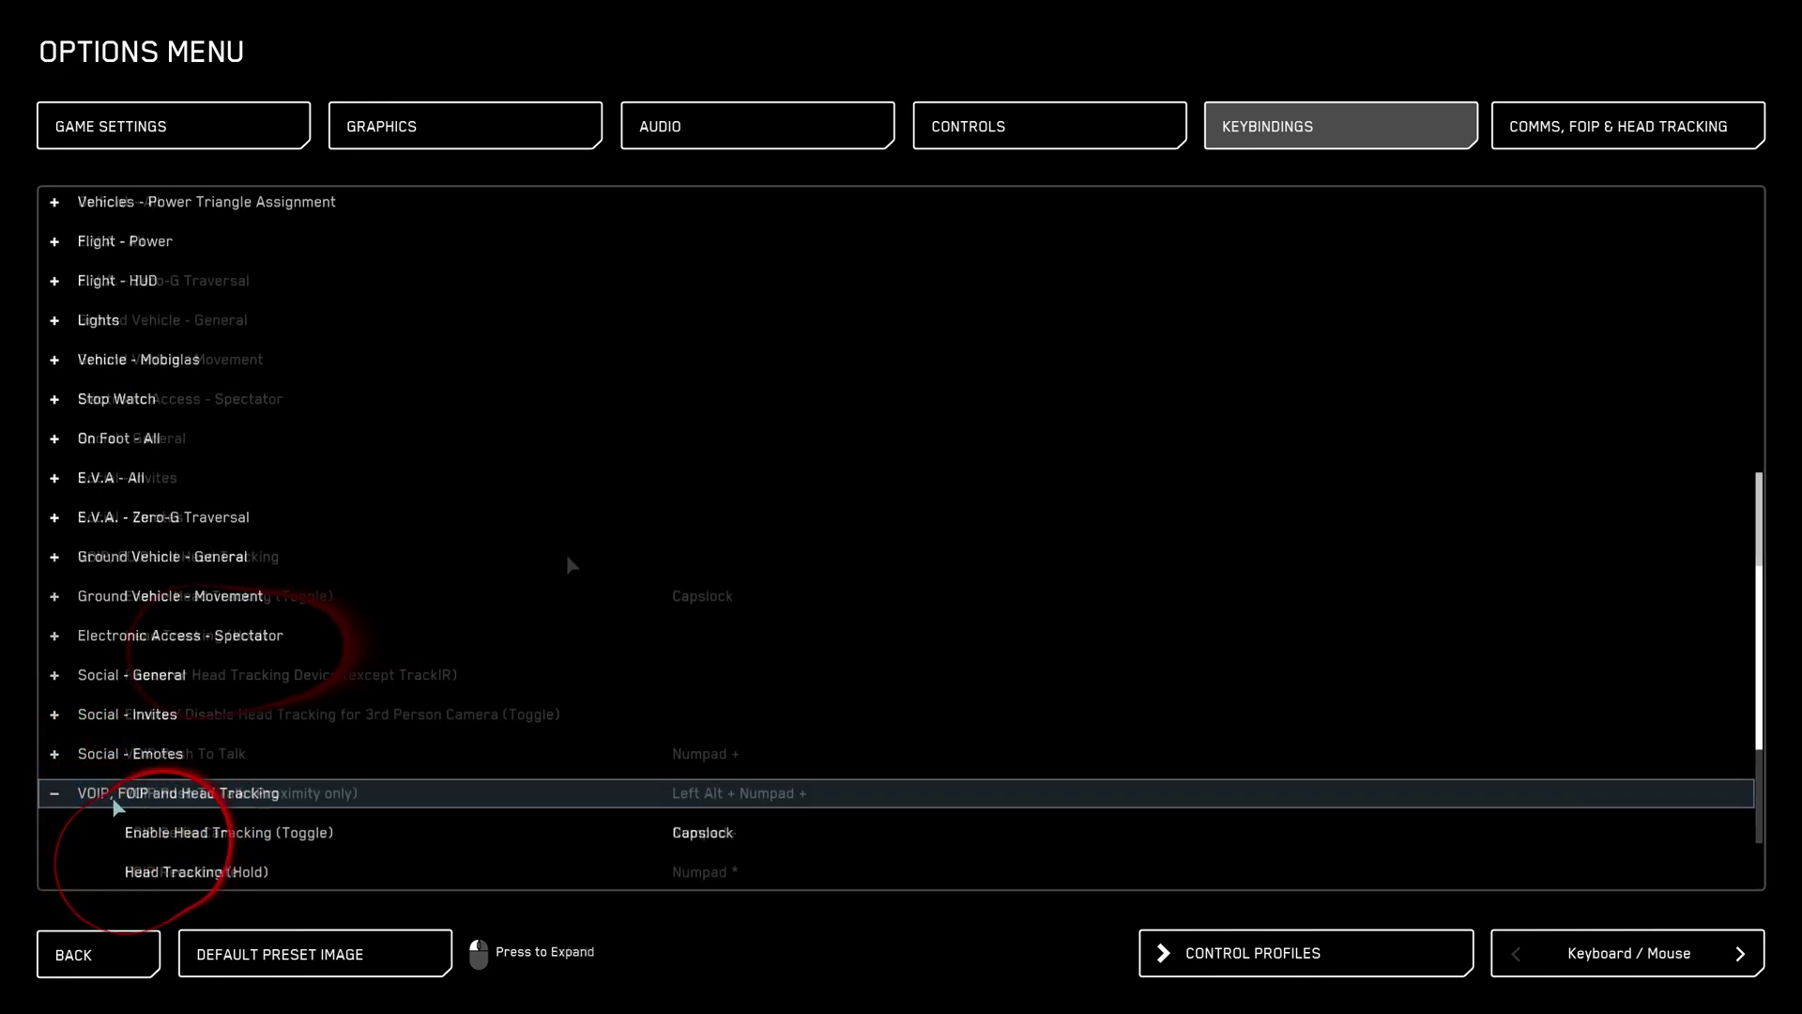
scroll(647, 601, down, 3)
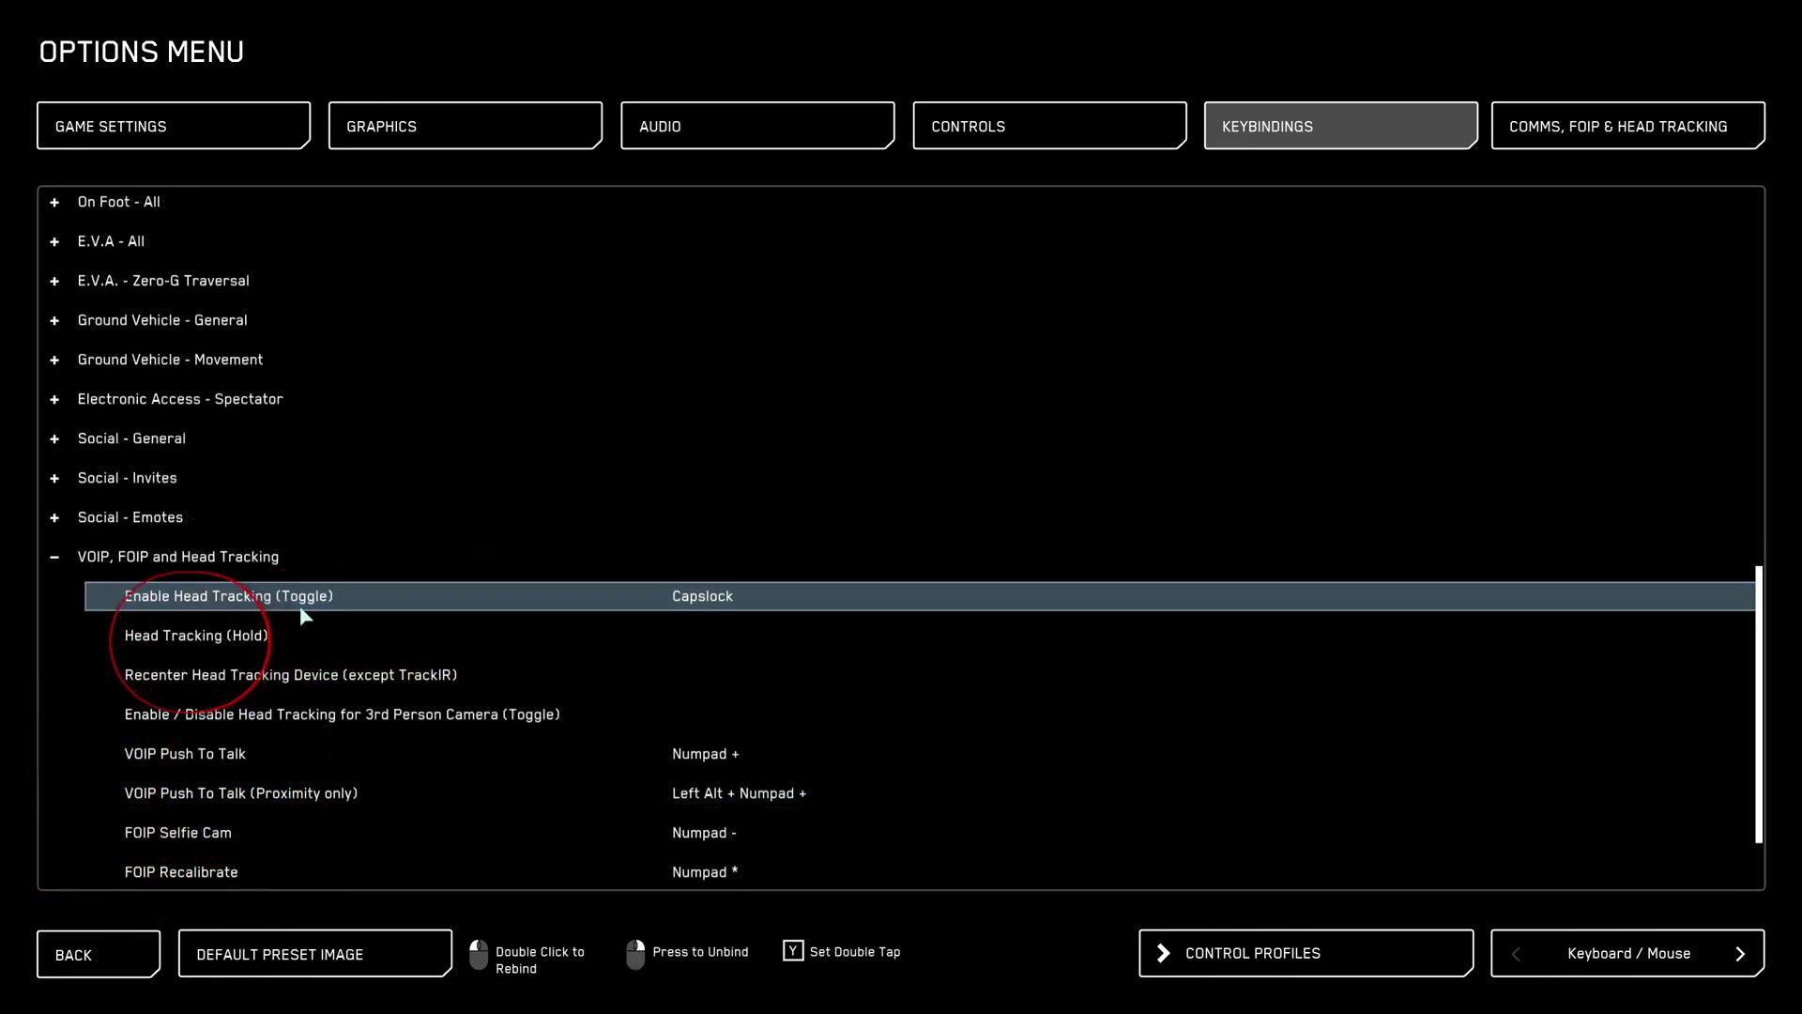
double_click(665, 598)
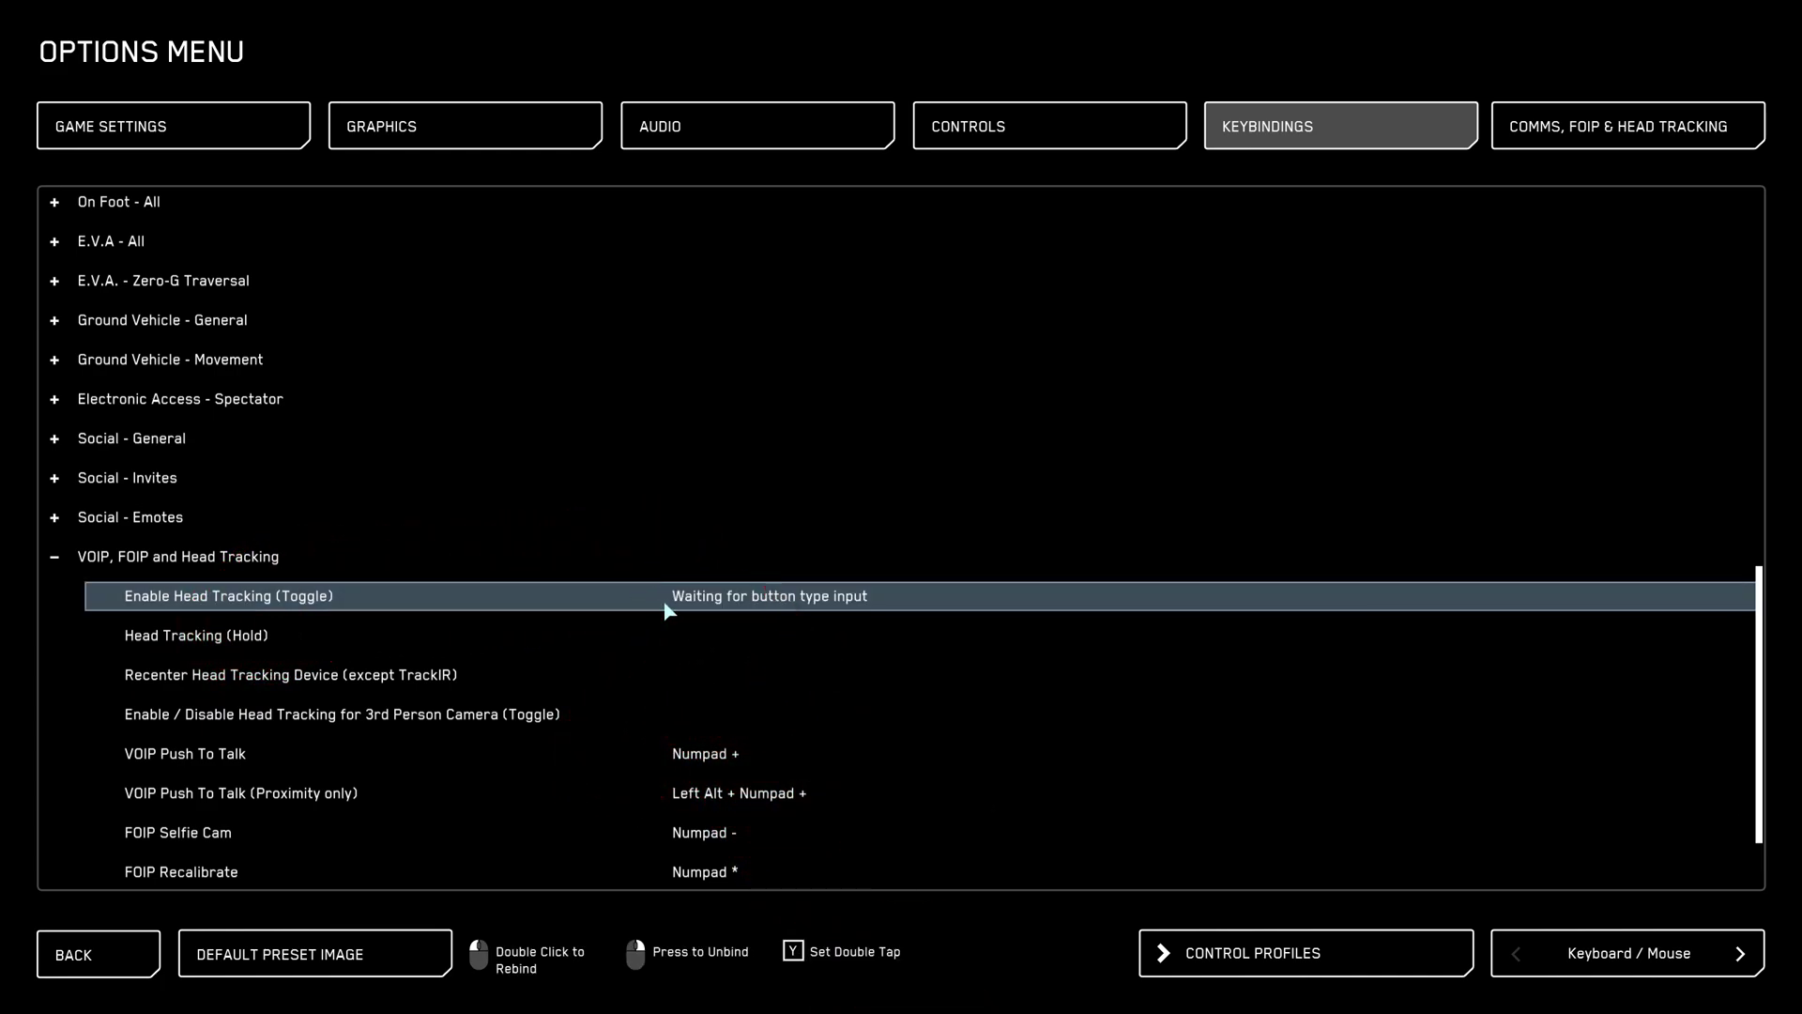
key(KP_Divide)
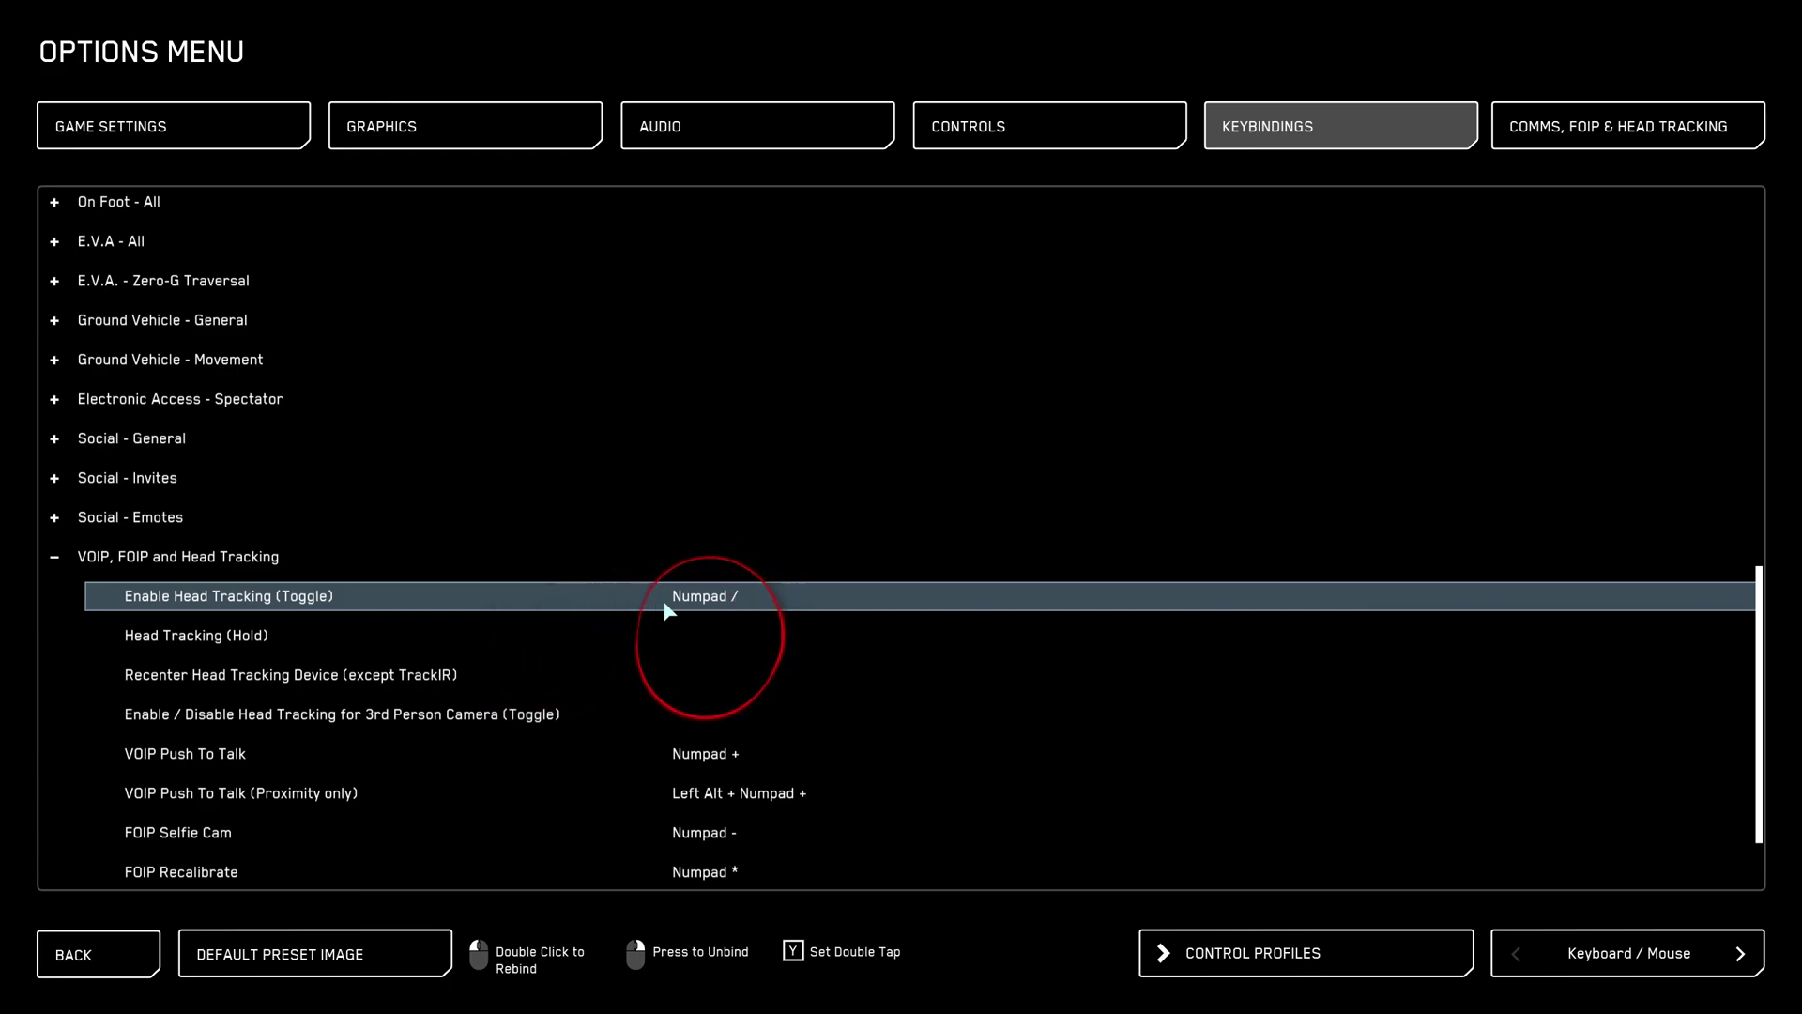
double_click(666, 606)
key(Caps_Lock)
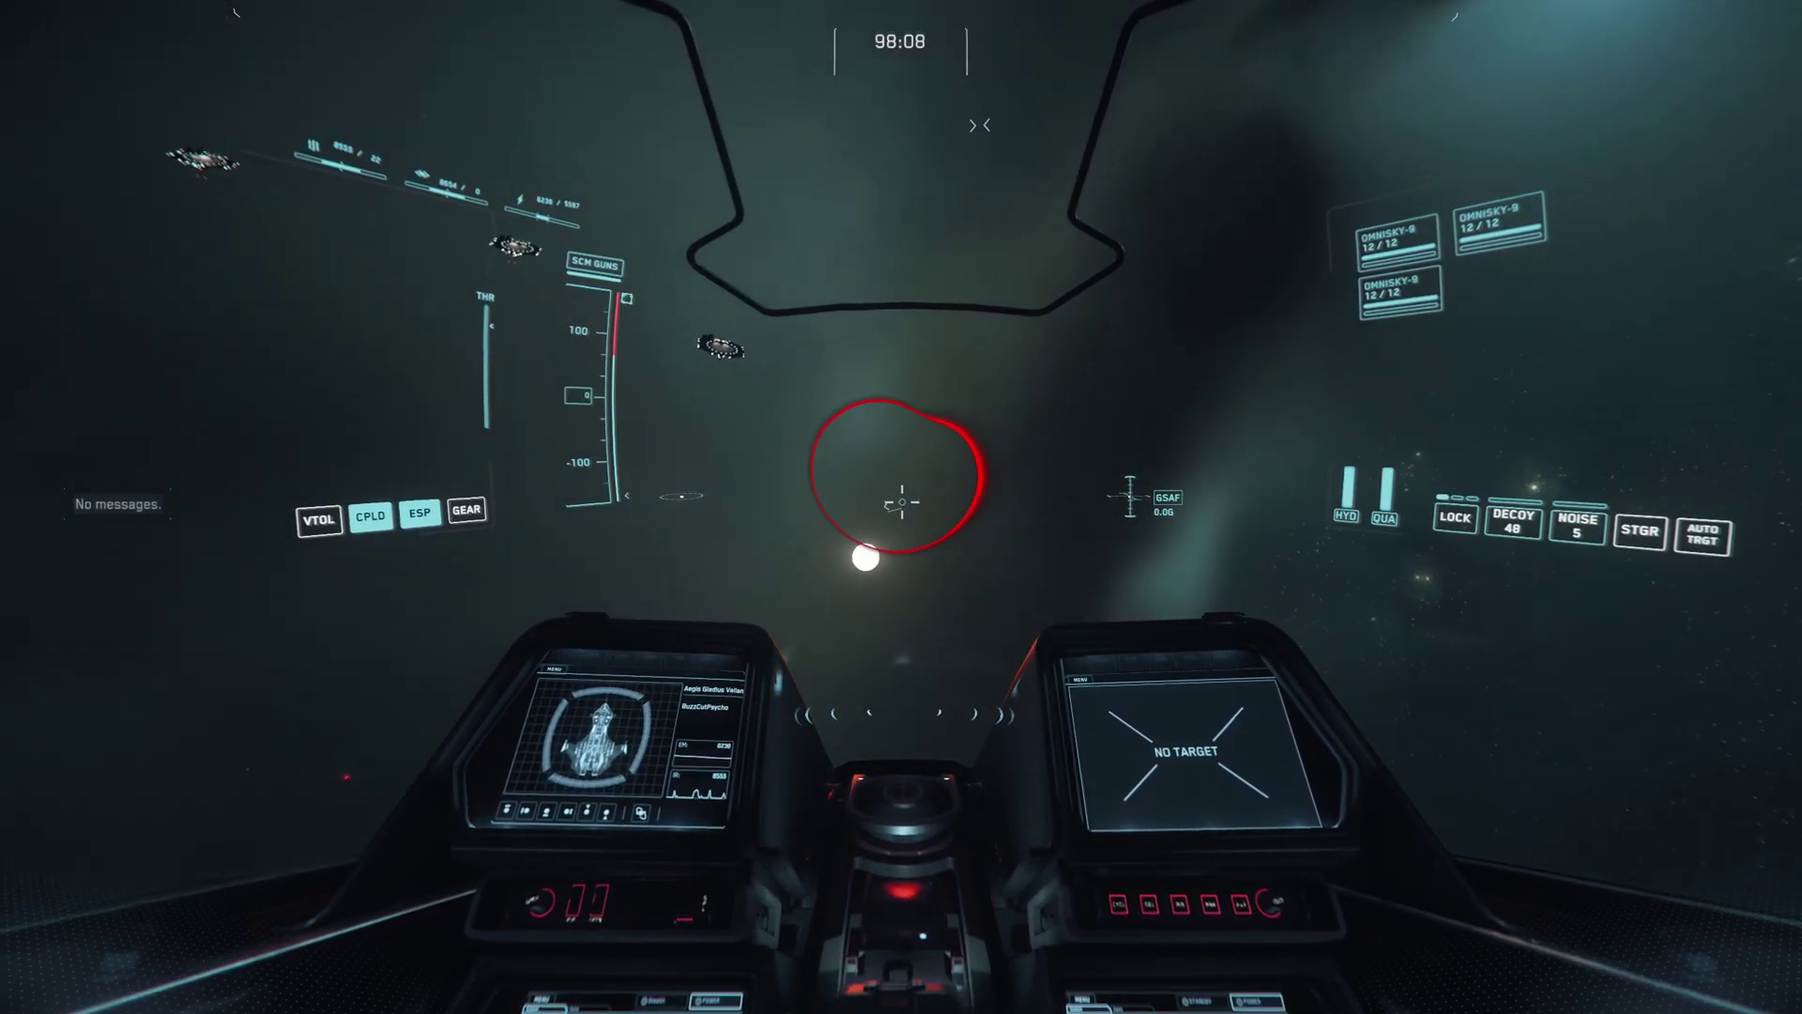
Turn head tracking on with Capslock while flying to try it out.
key(Caps_Lock)
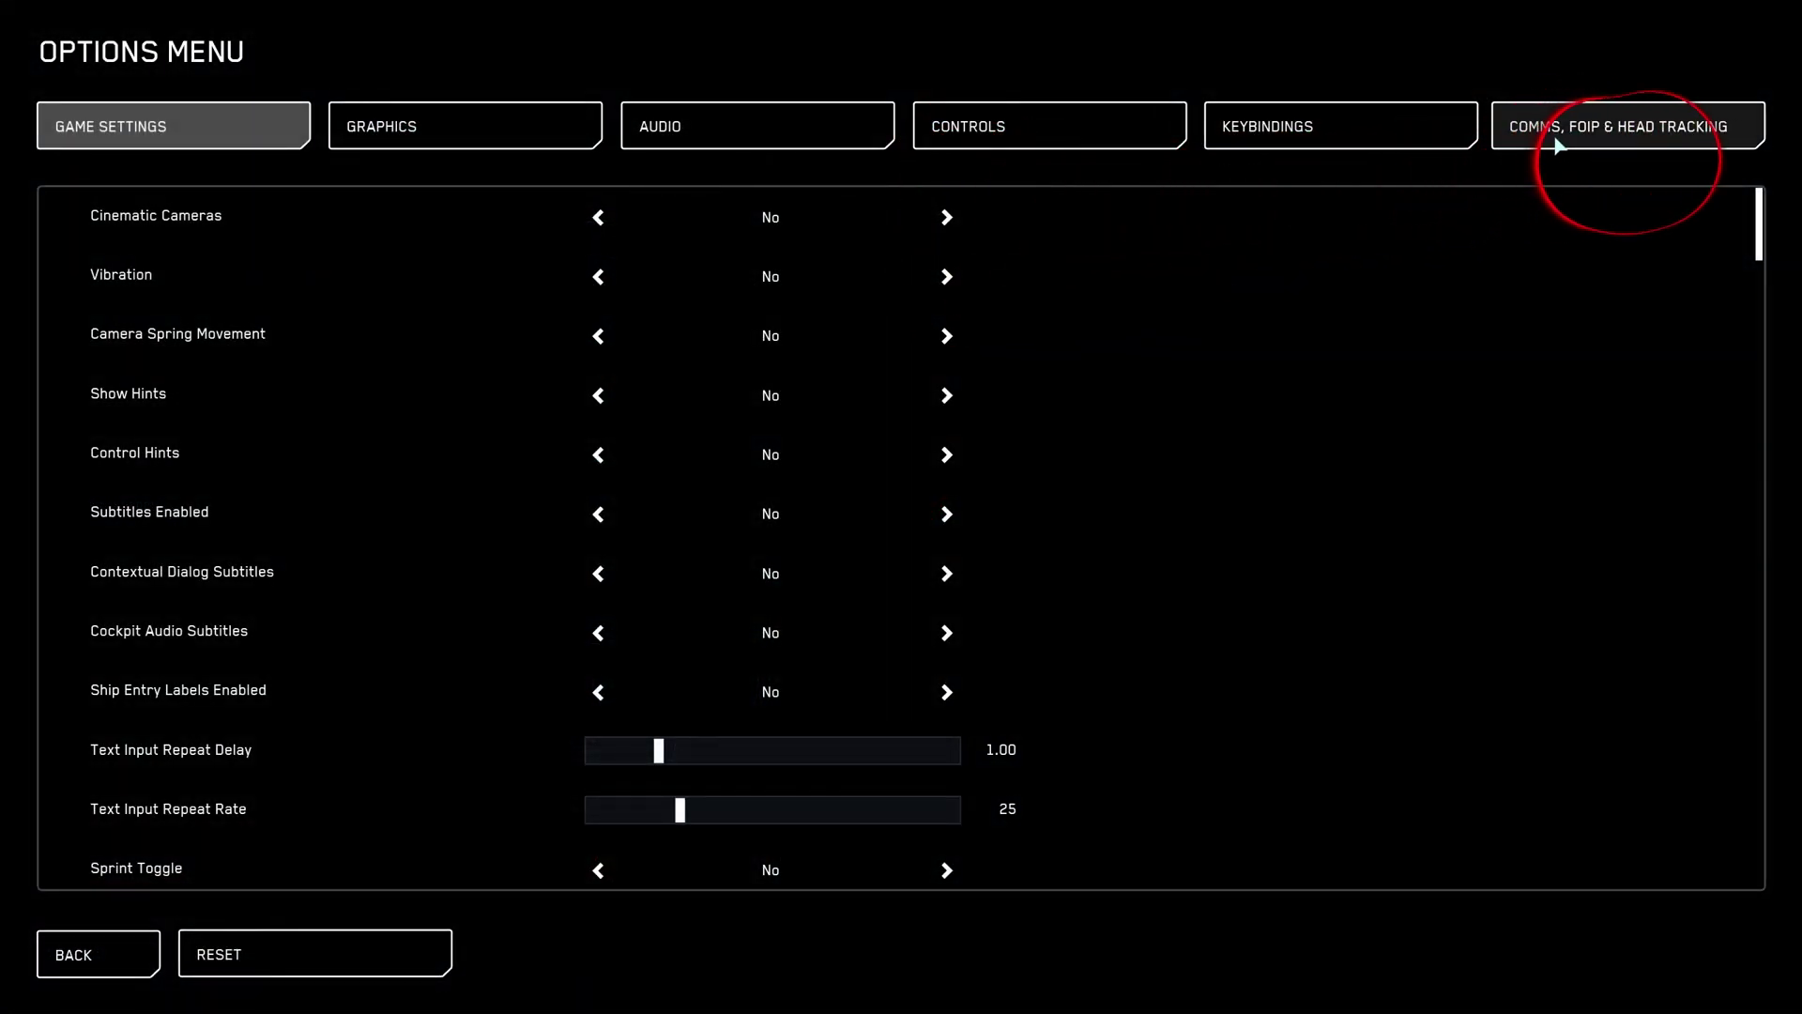
Show the Comms, FOIP & Head Tracking page in the Options Menu.
click(1558, 141)
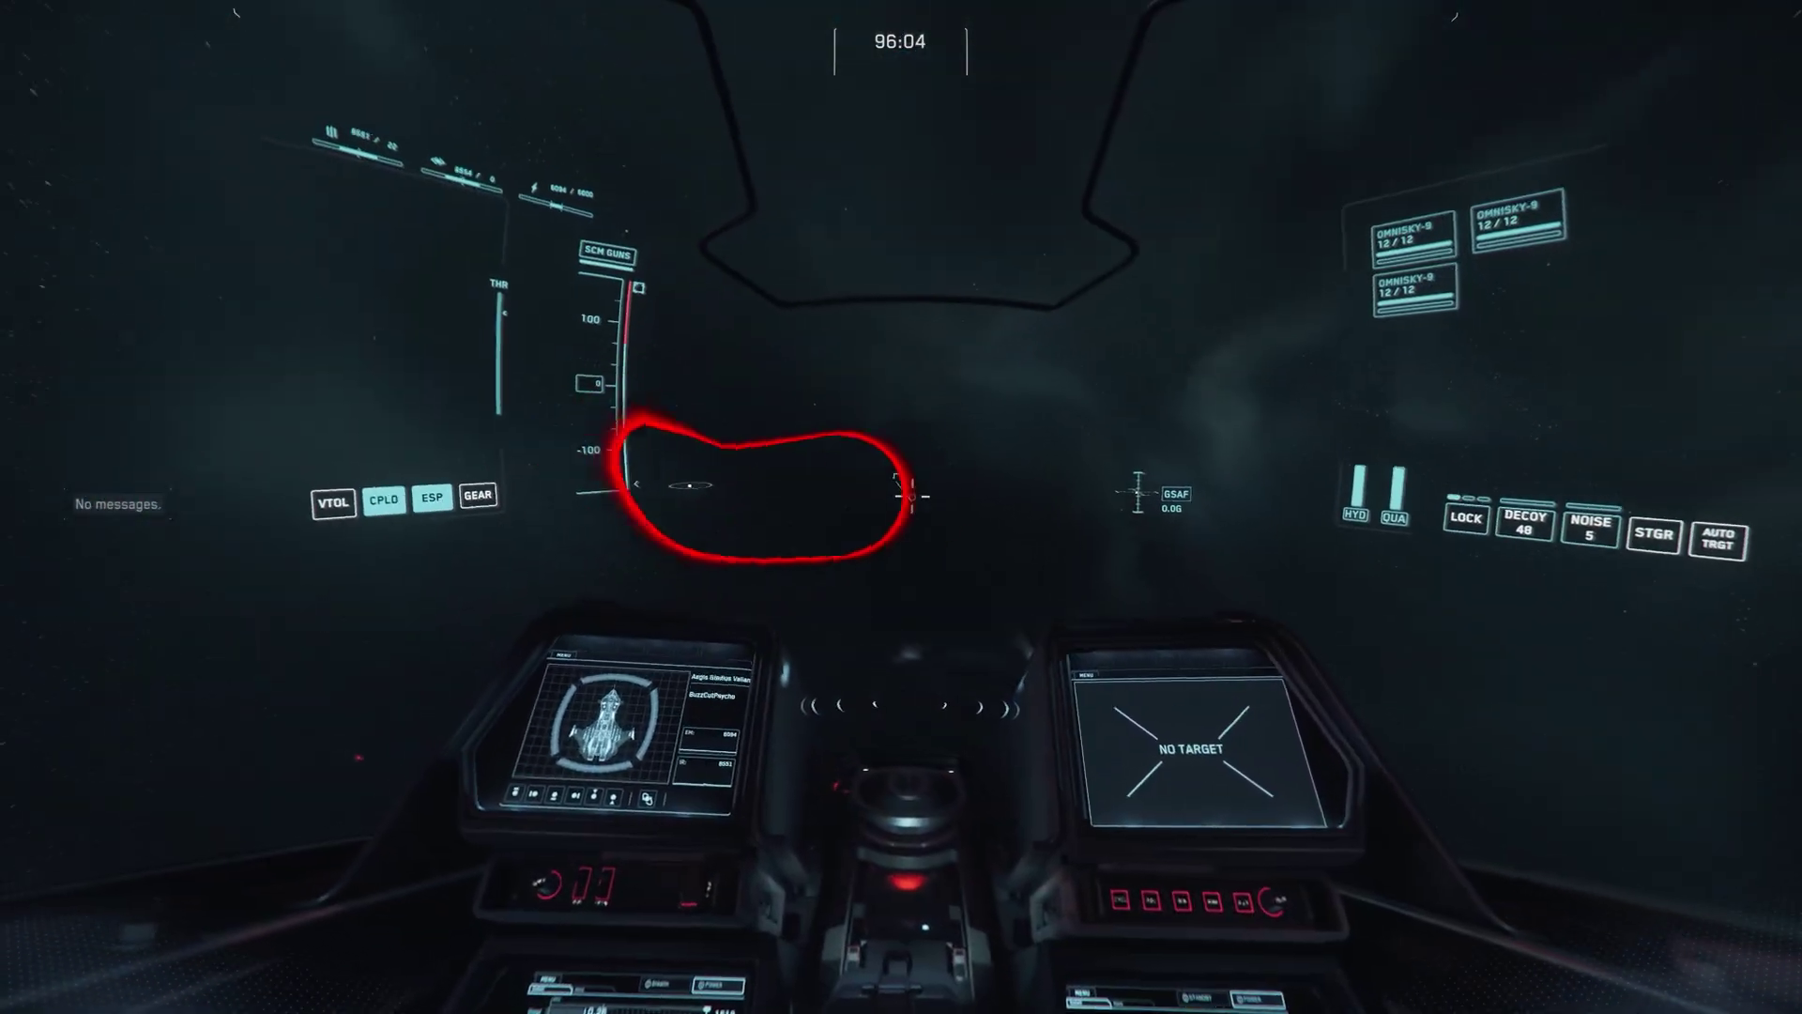
Set Use Position Offsets in Cockpits to No and return to the cockpit.
key(Escape)
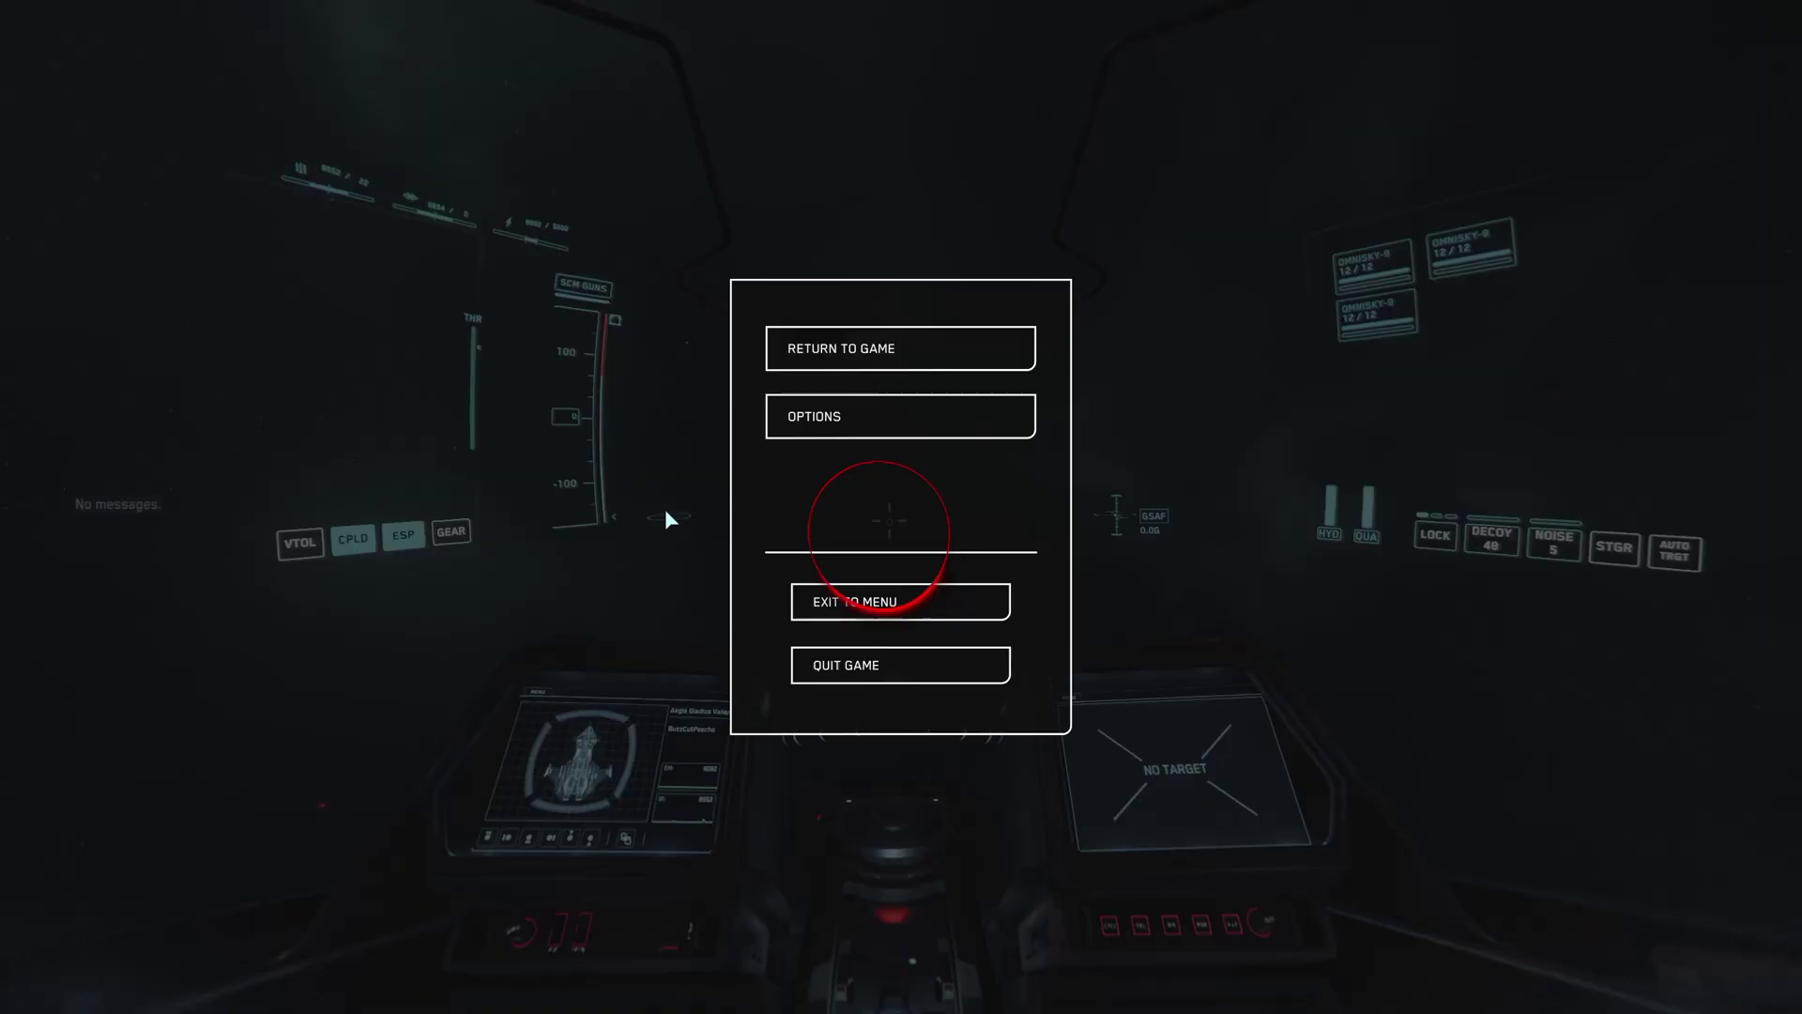
click(822, 418)
click(1608, 131)
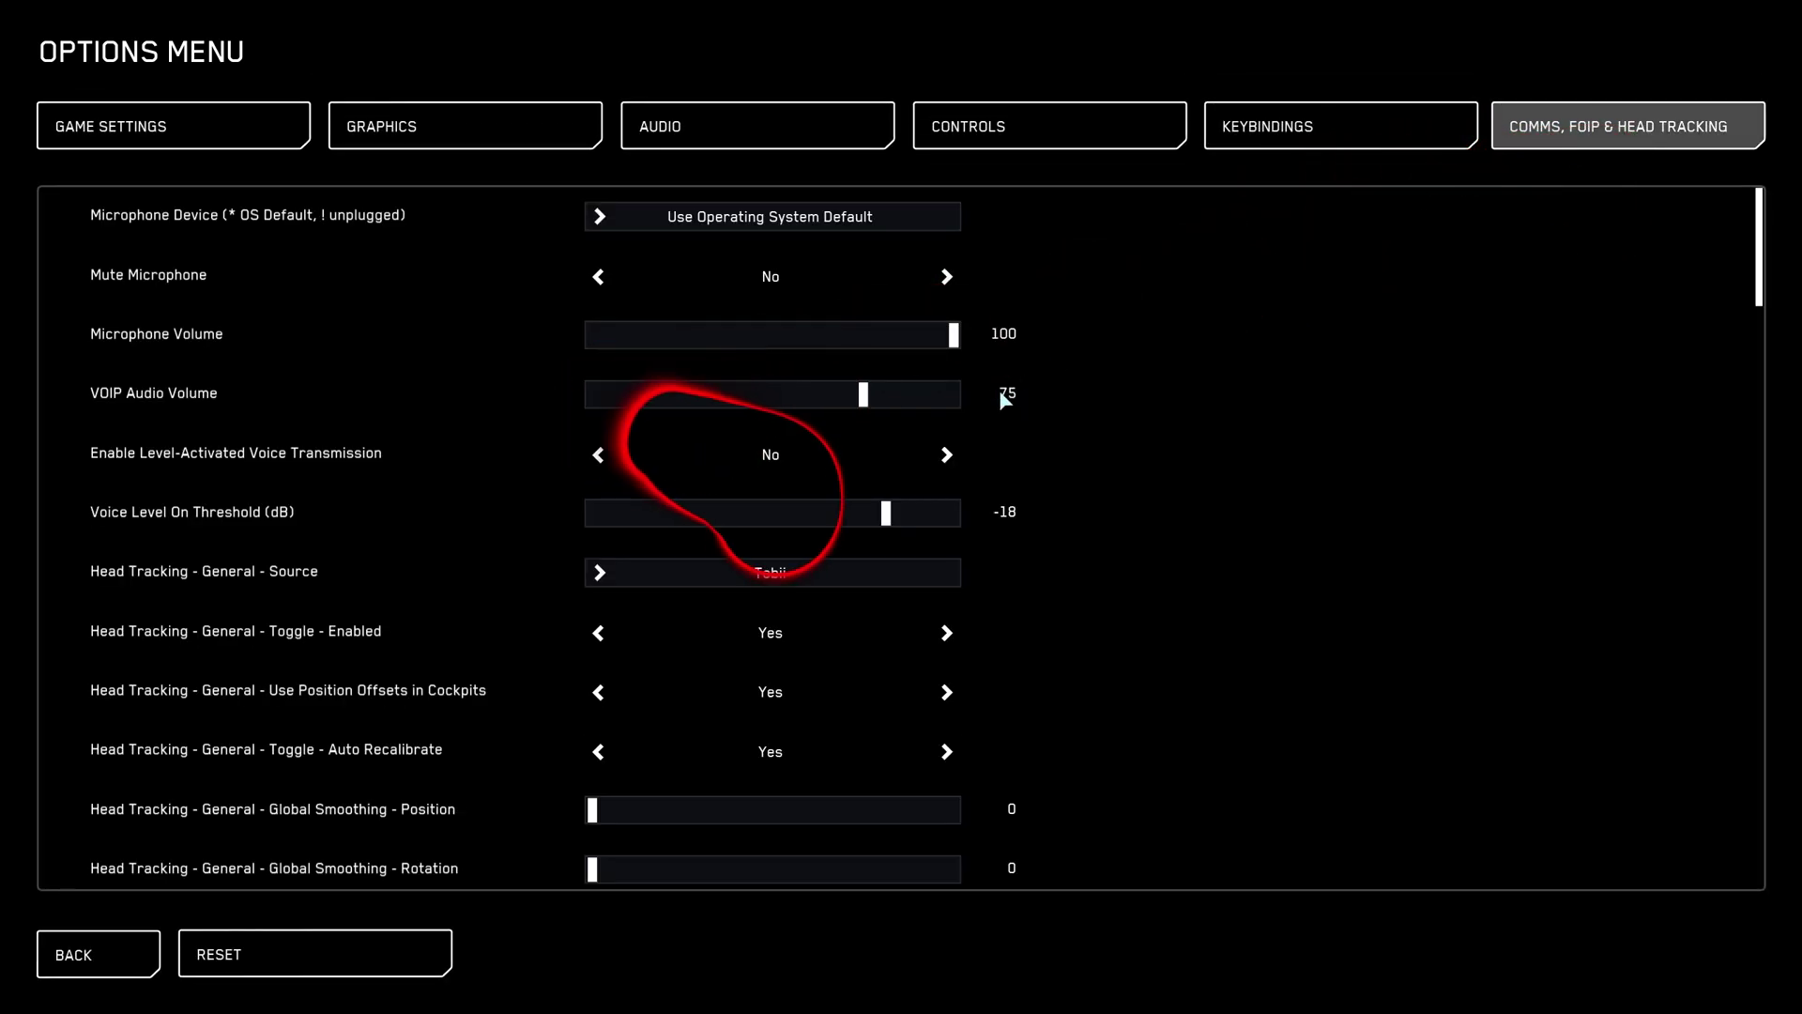
click(599, 694)
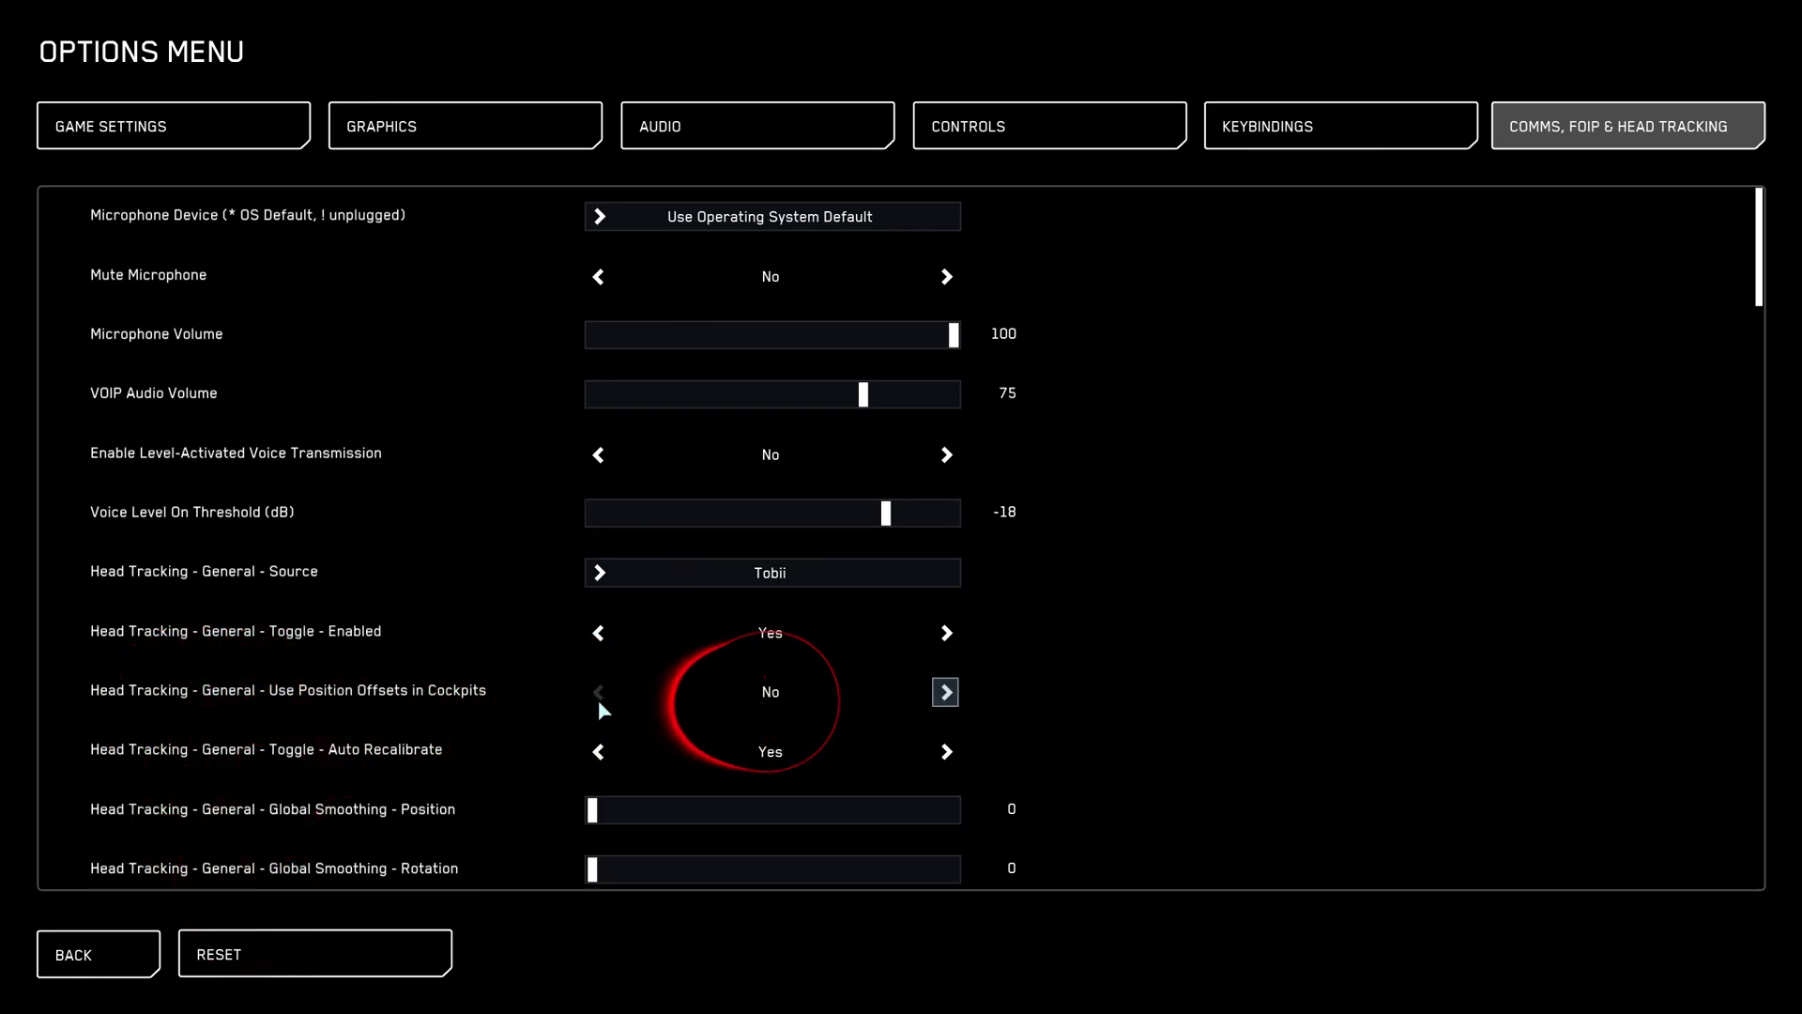
key(Escape)
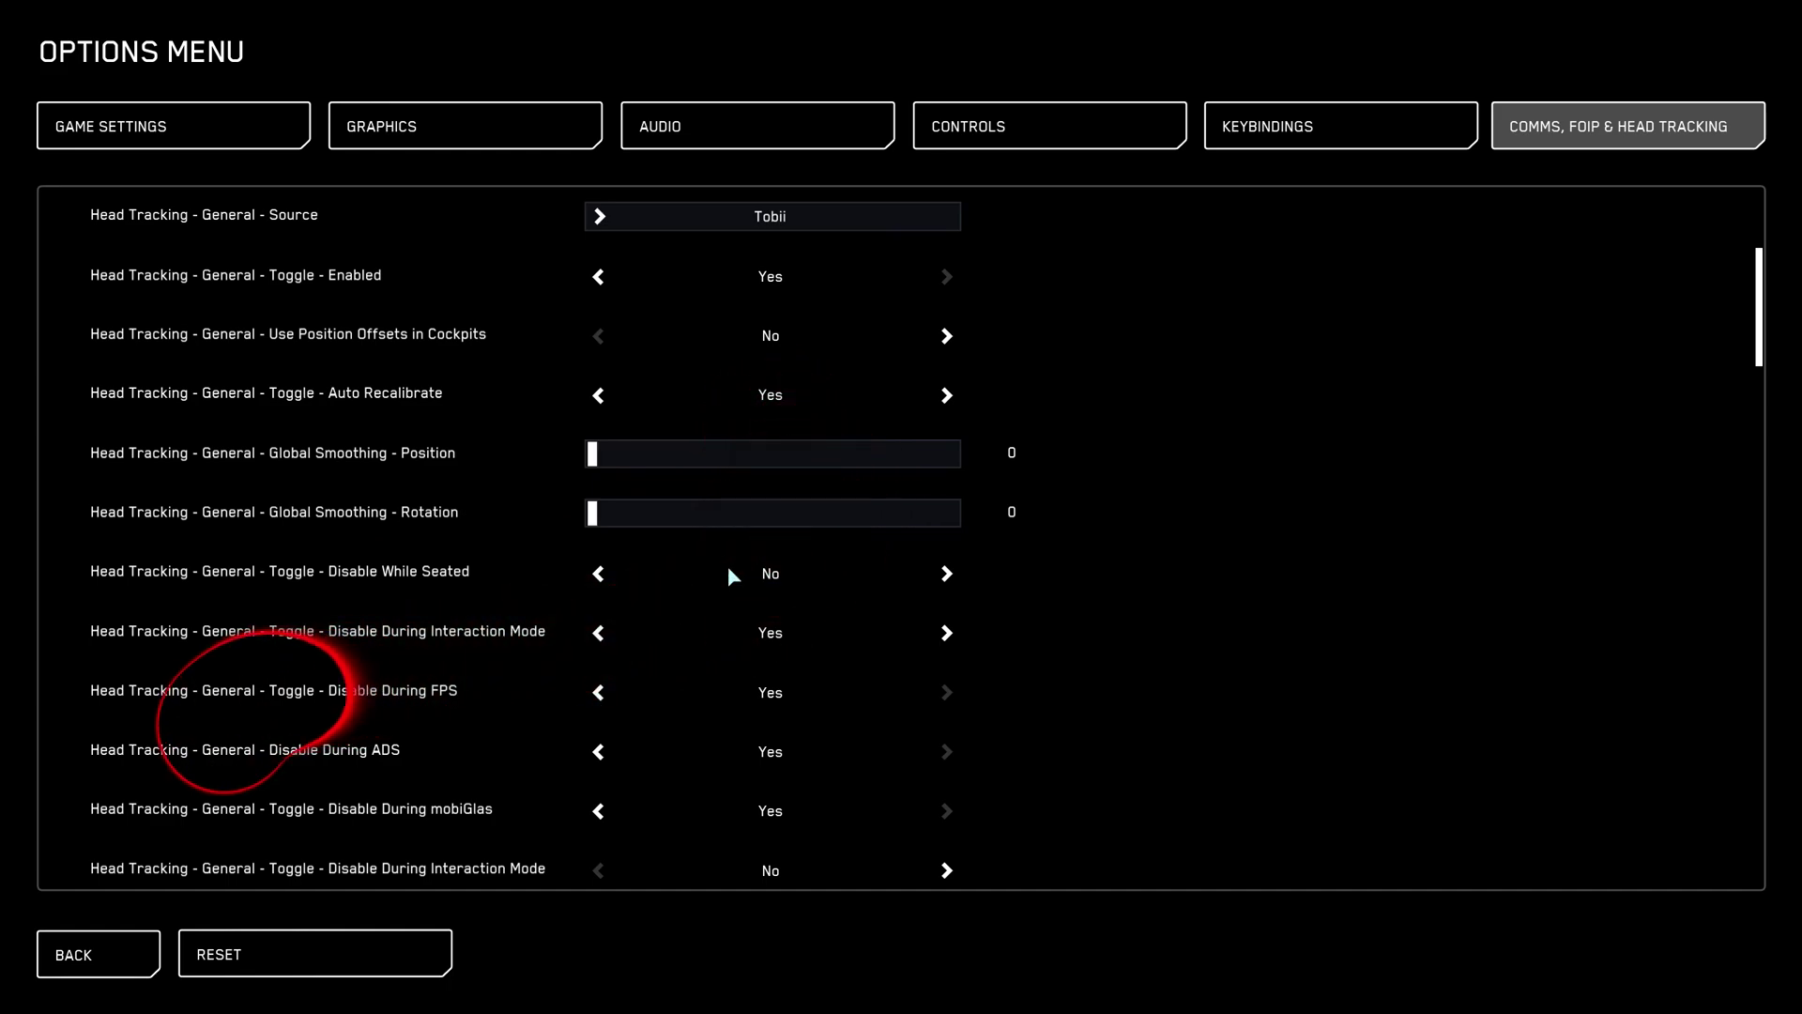
Set Enable Roll in Seats to No in the head tracking settings.
scroll(648, 650, down, 5)
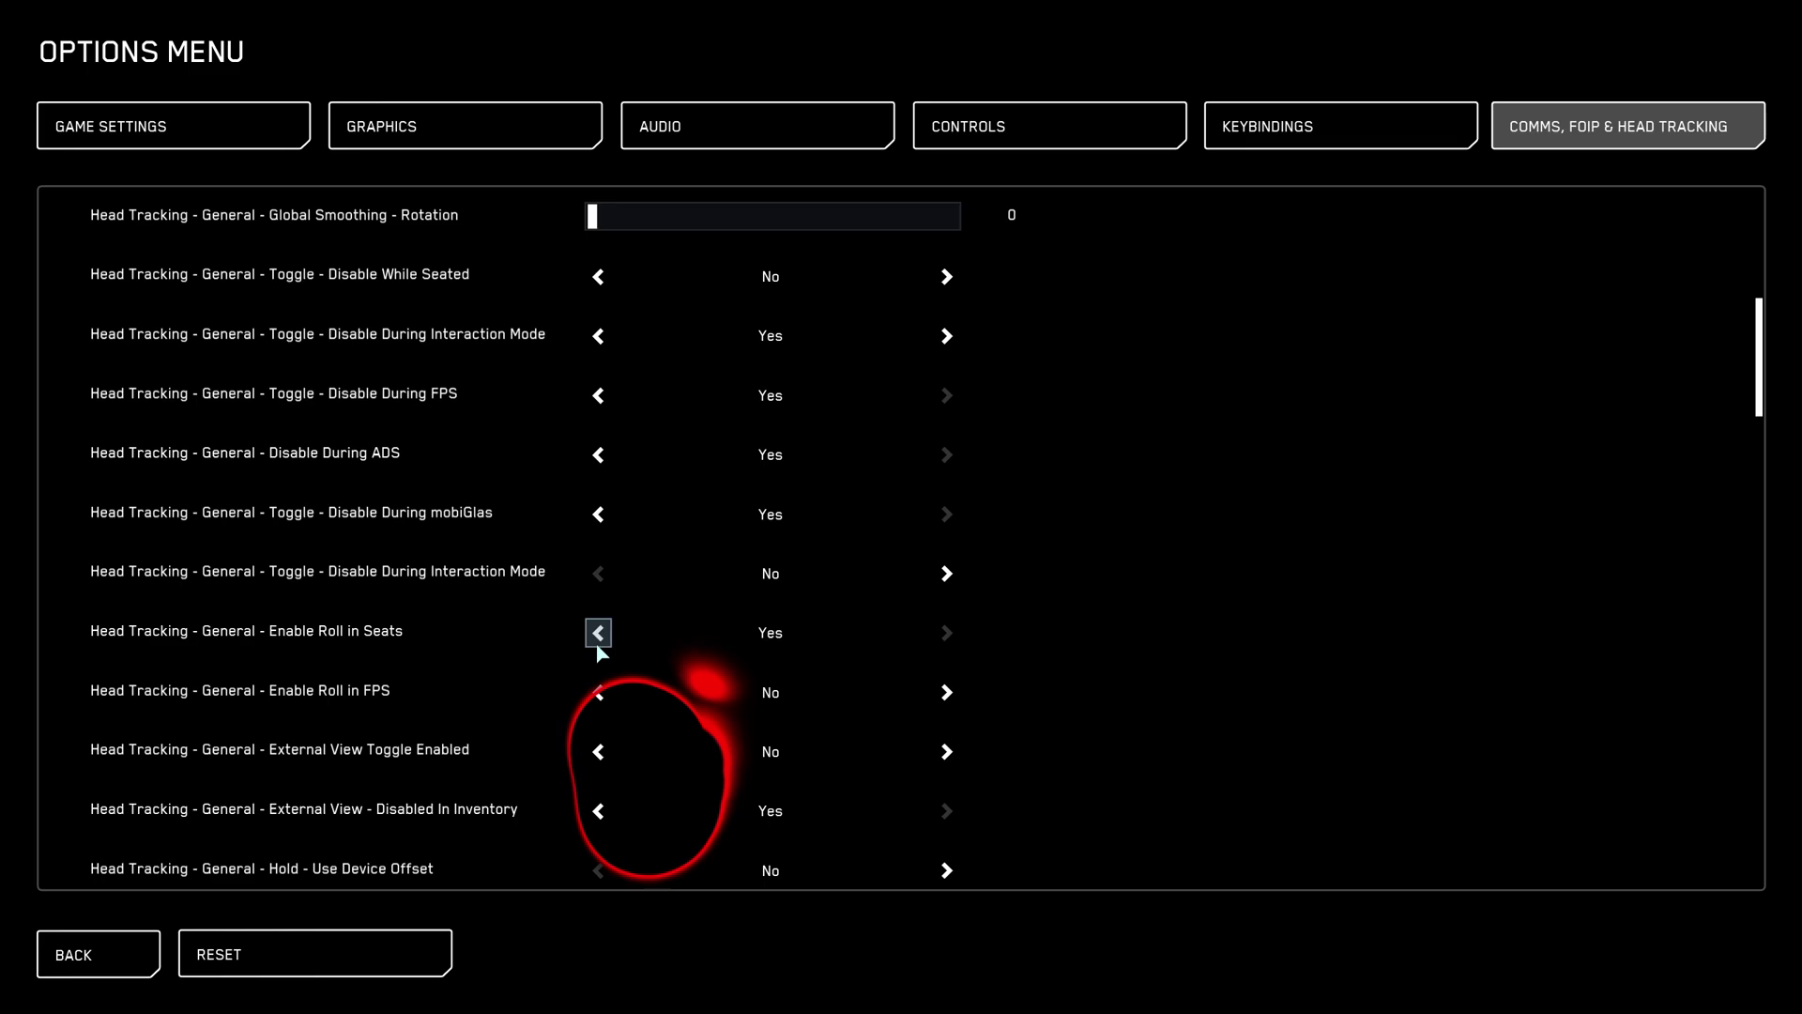
key(Escape)
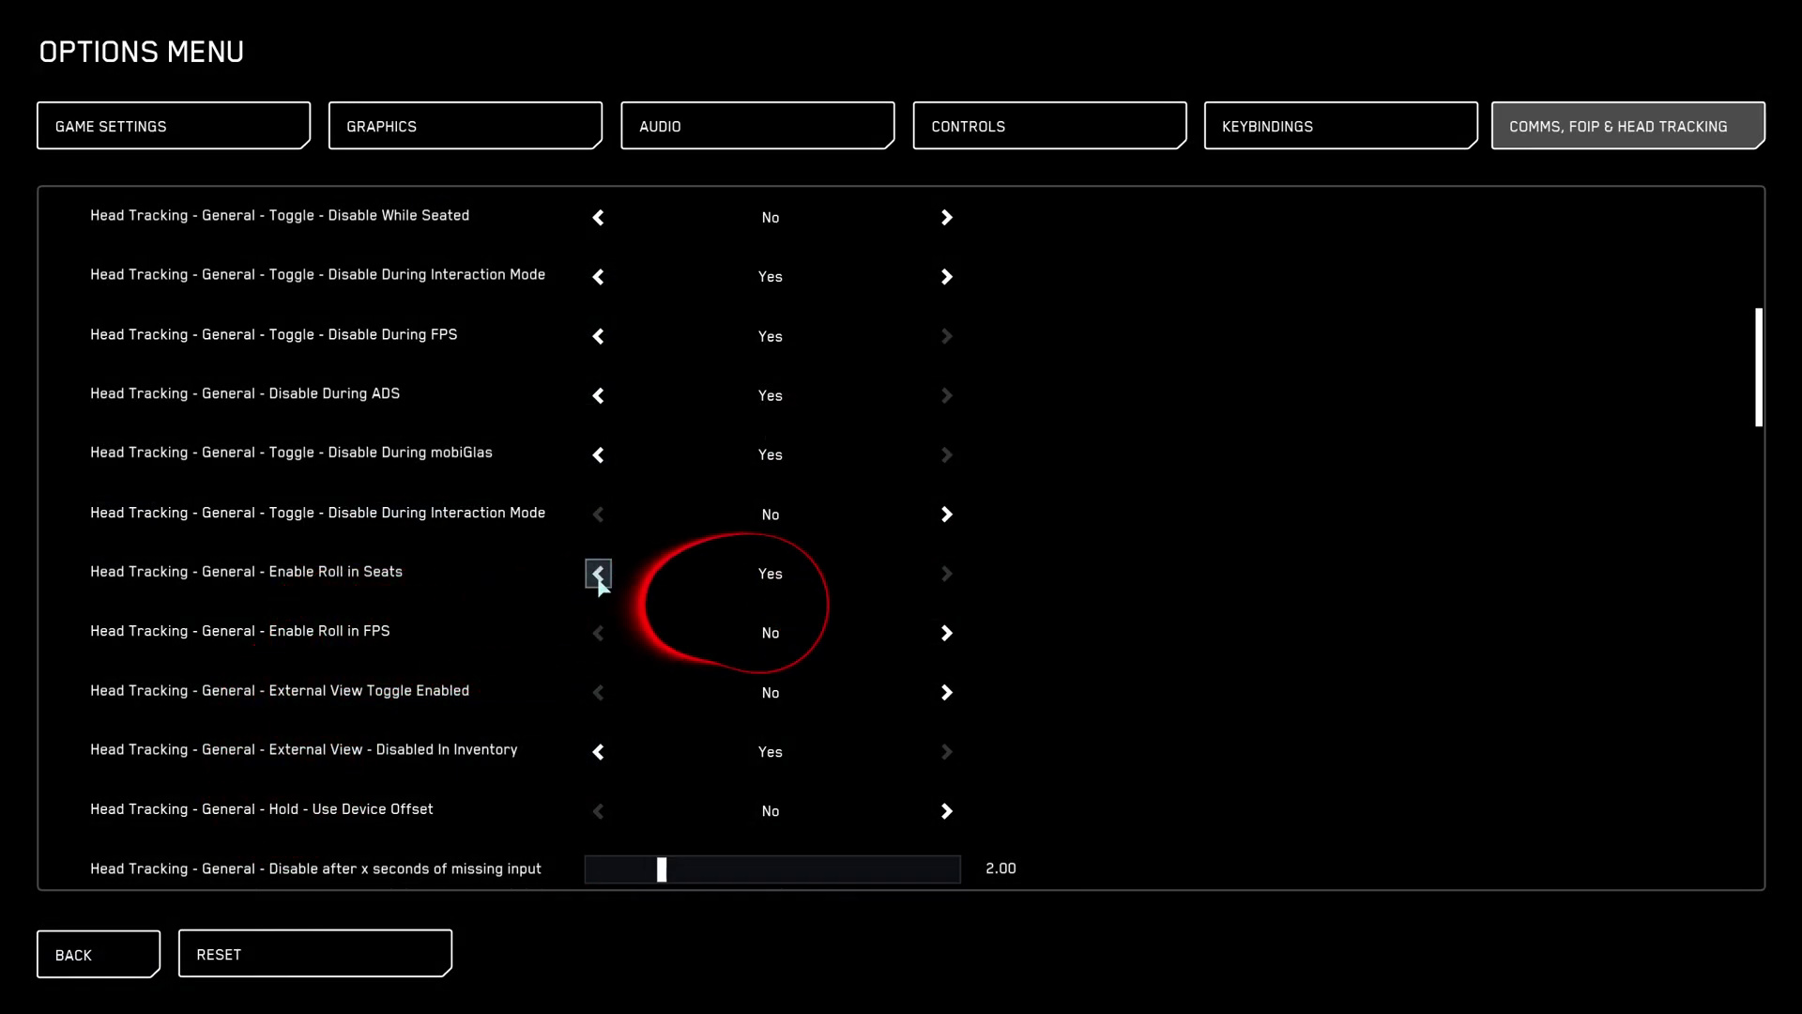
click(598, 575)
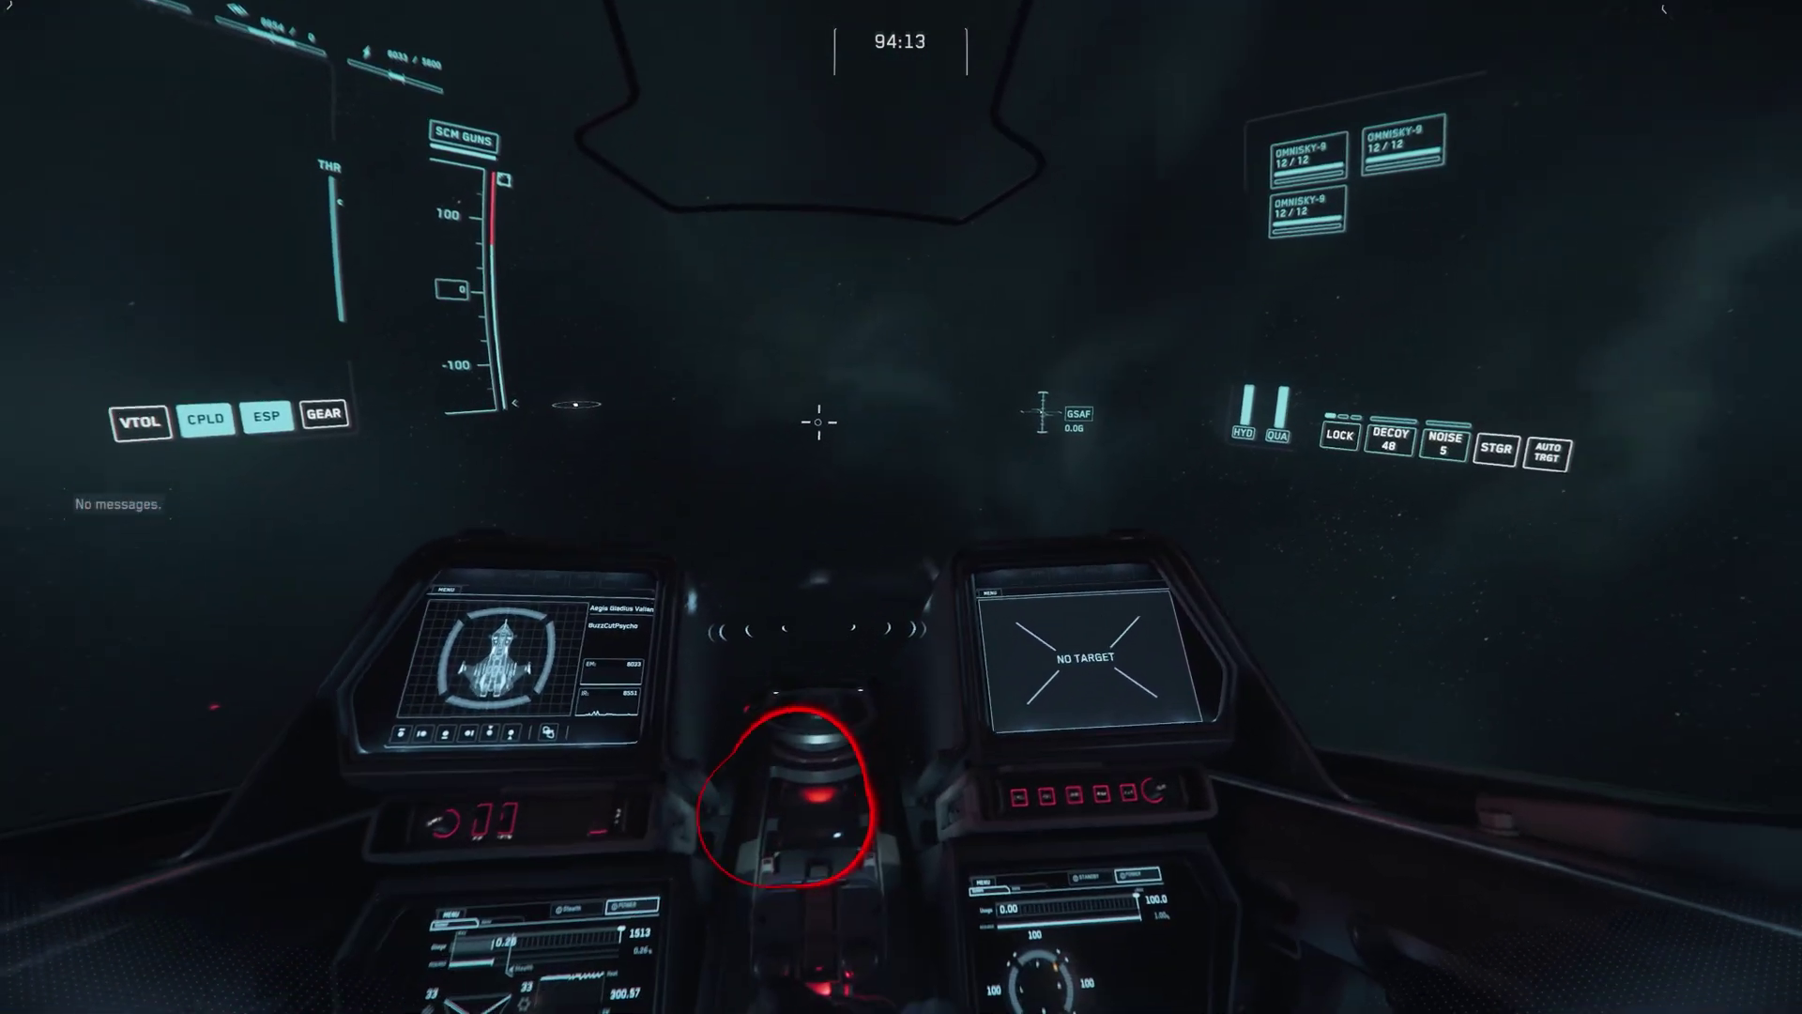
Set Tobii Position Offset Based On Rotation to No and return to the cockpit.
key(Escape)
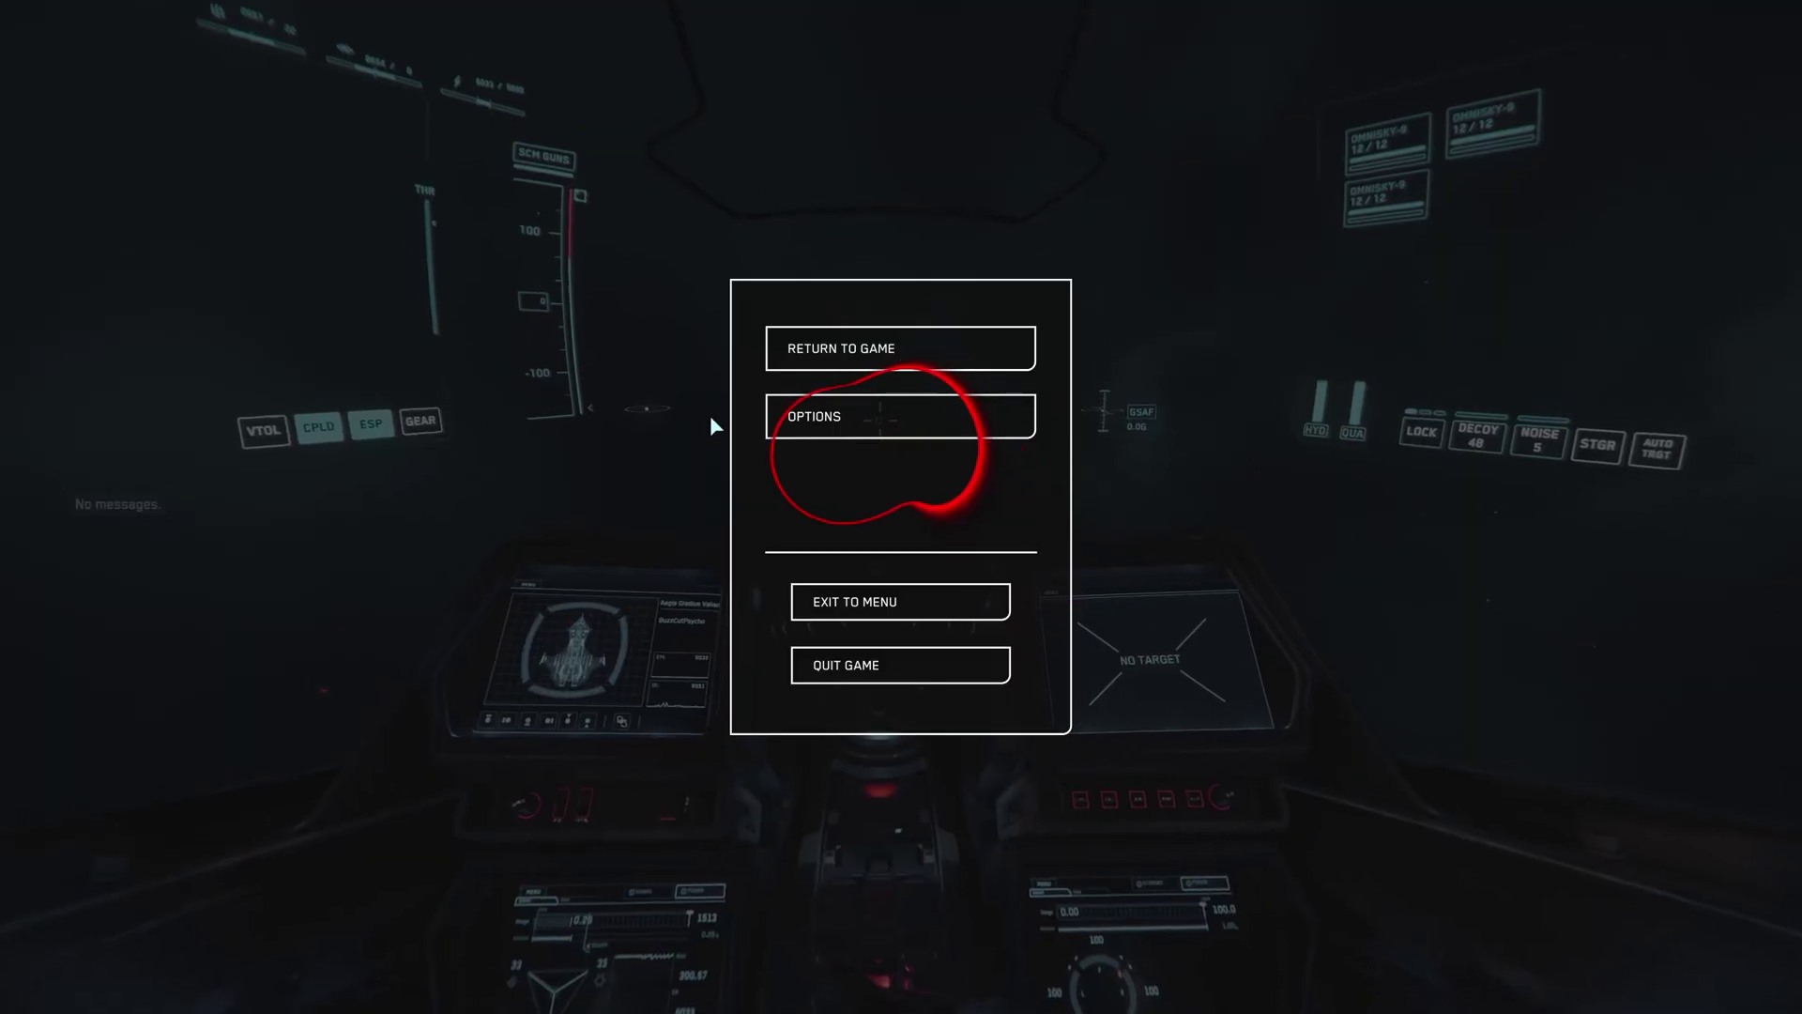
click(824, 419)
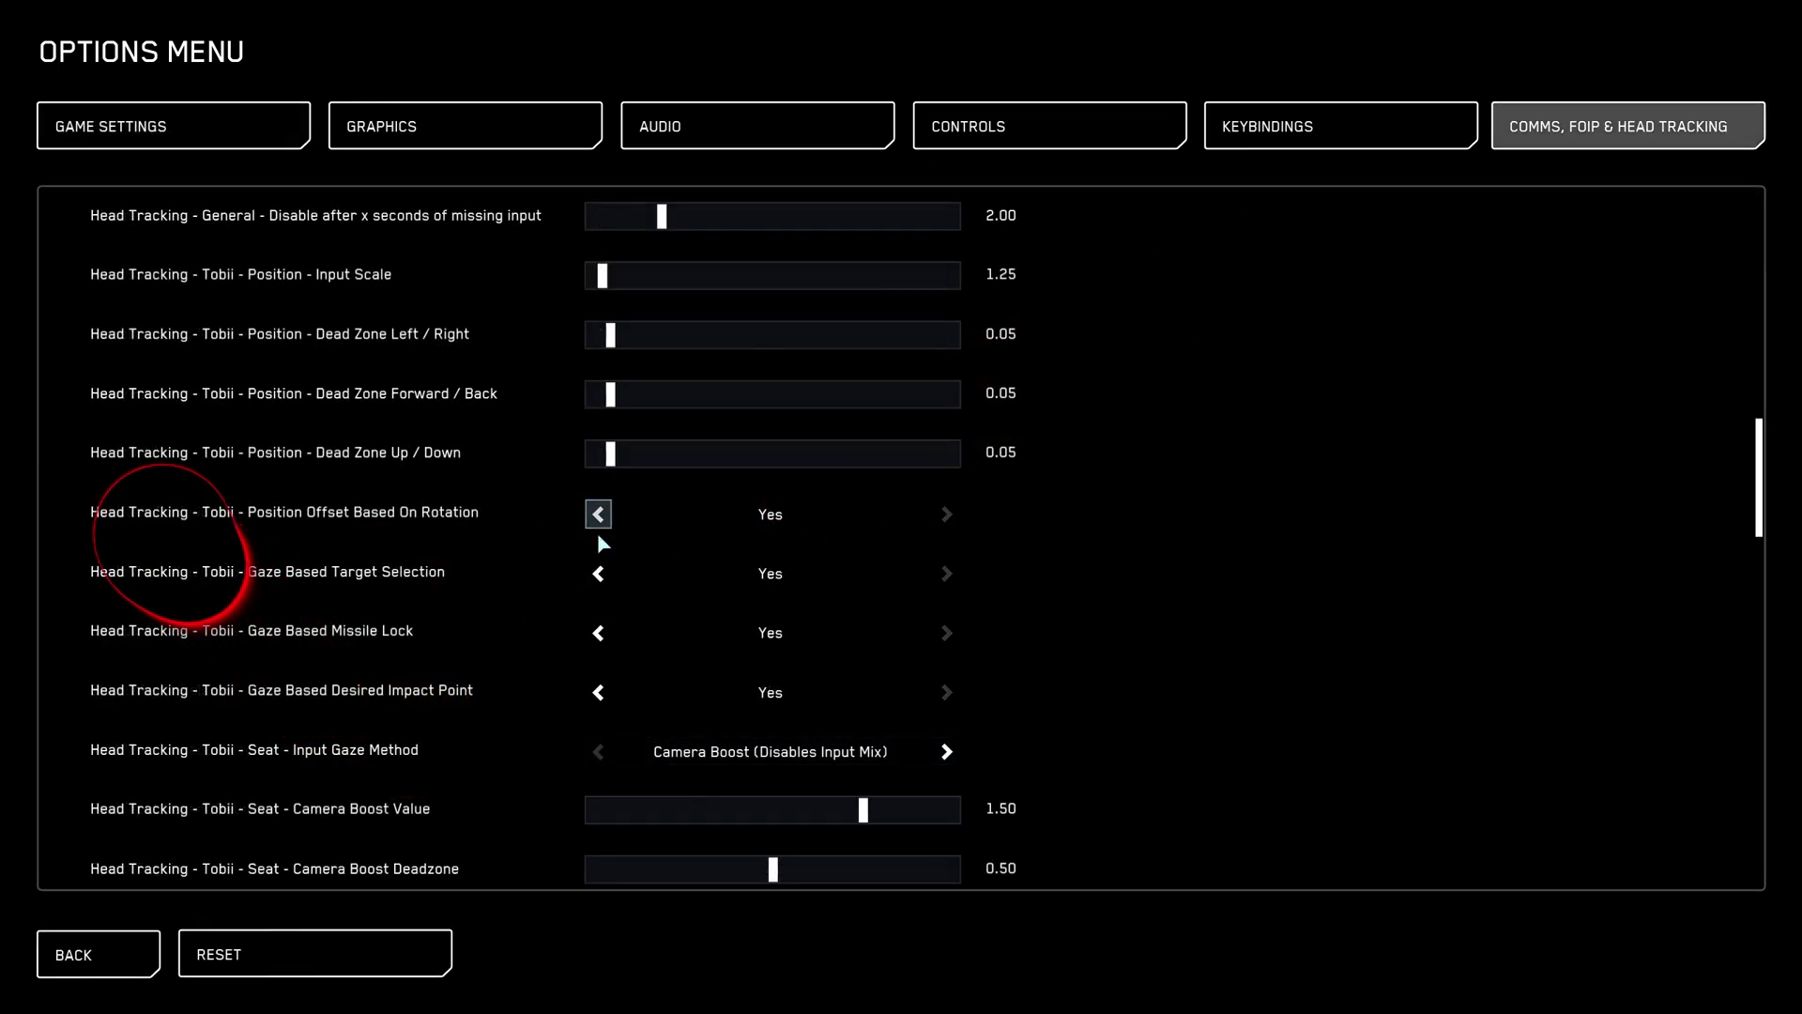
click(598, 537)
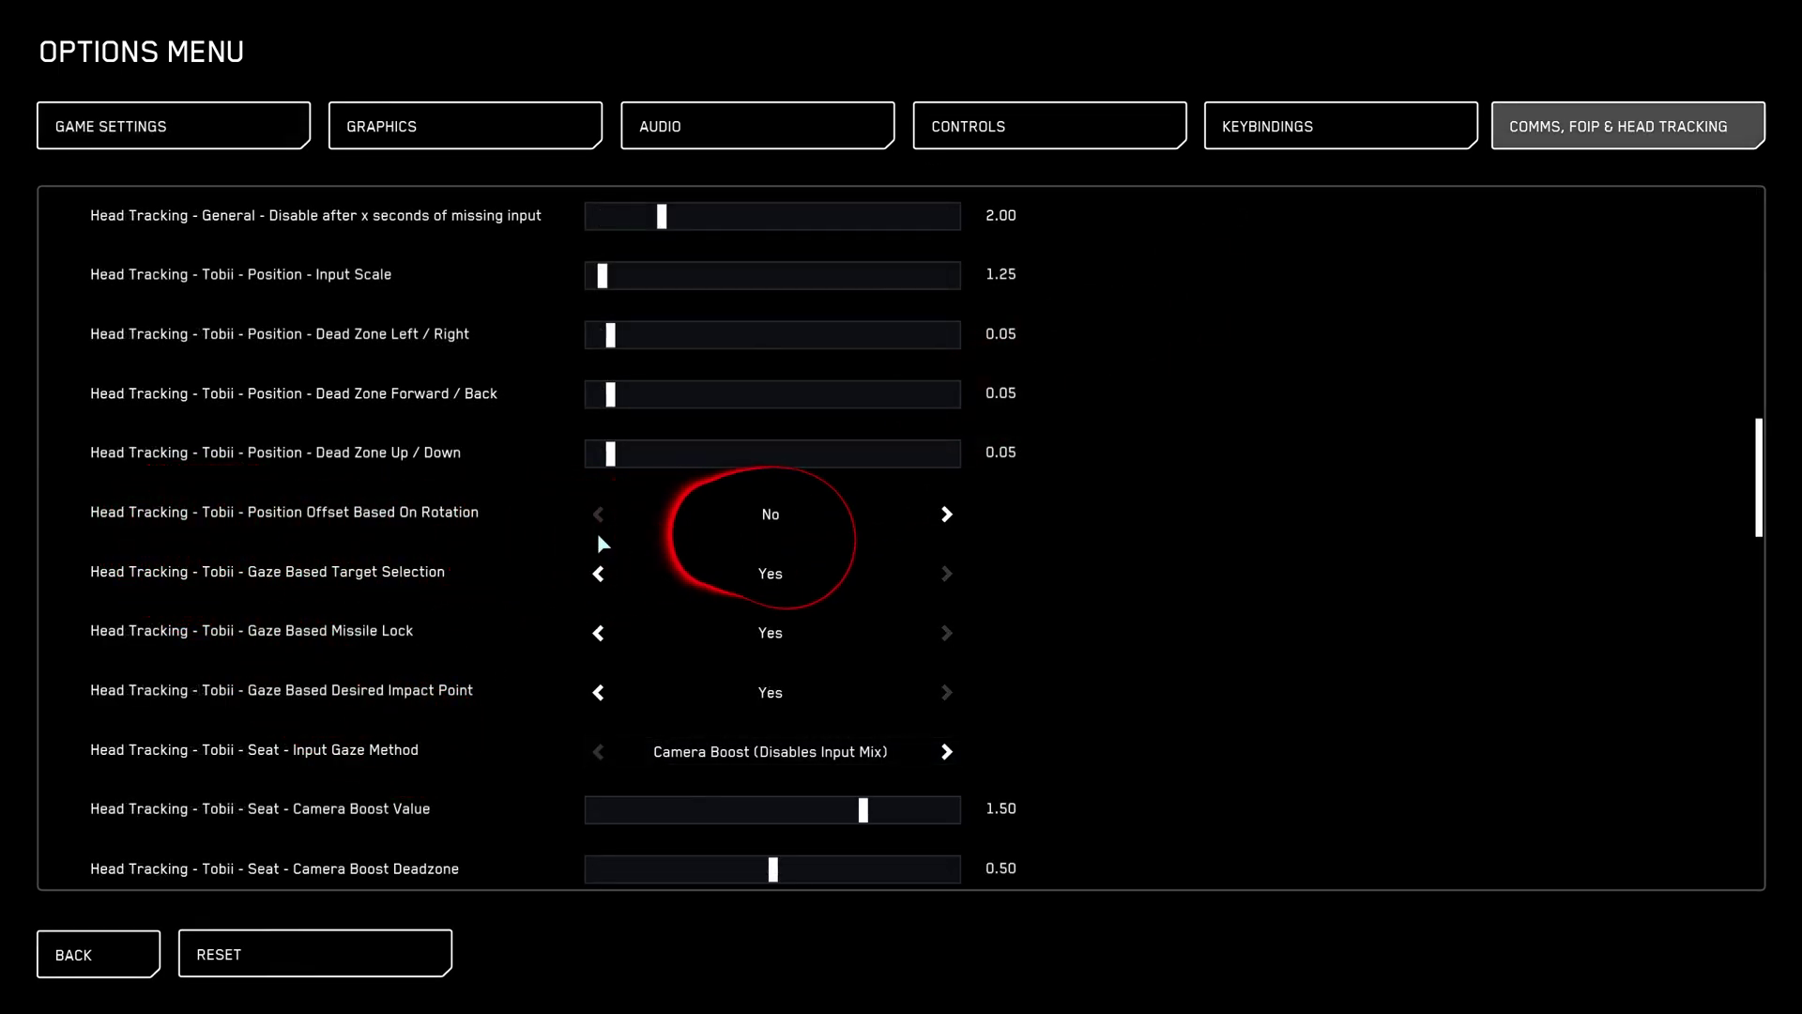
key(Escape)
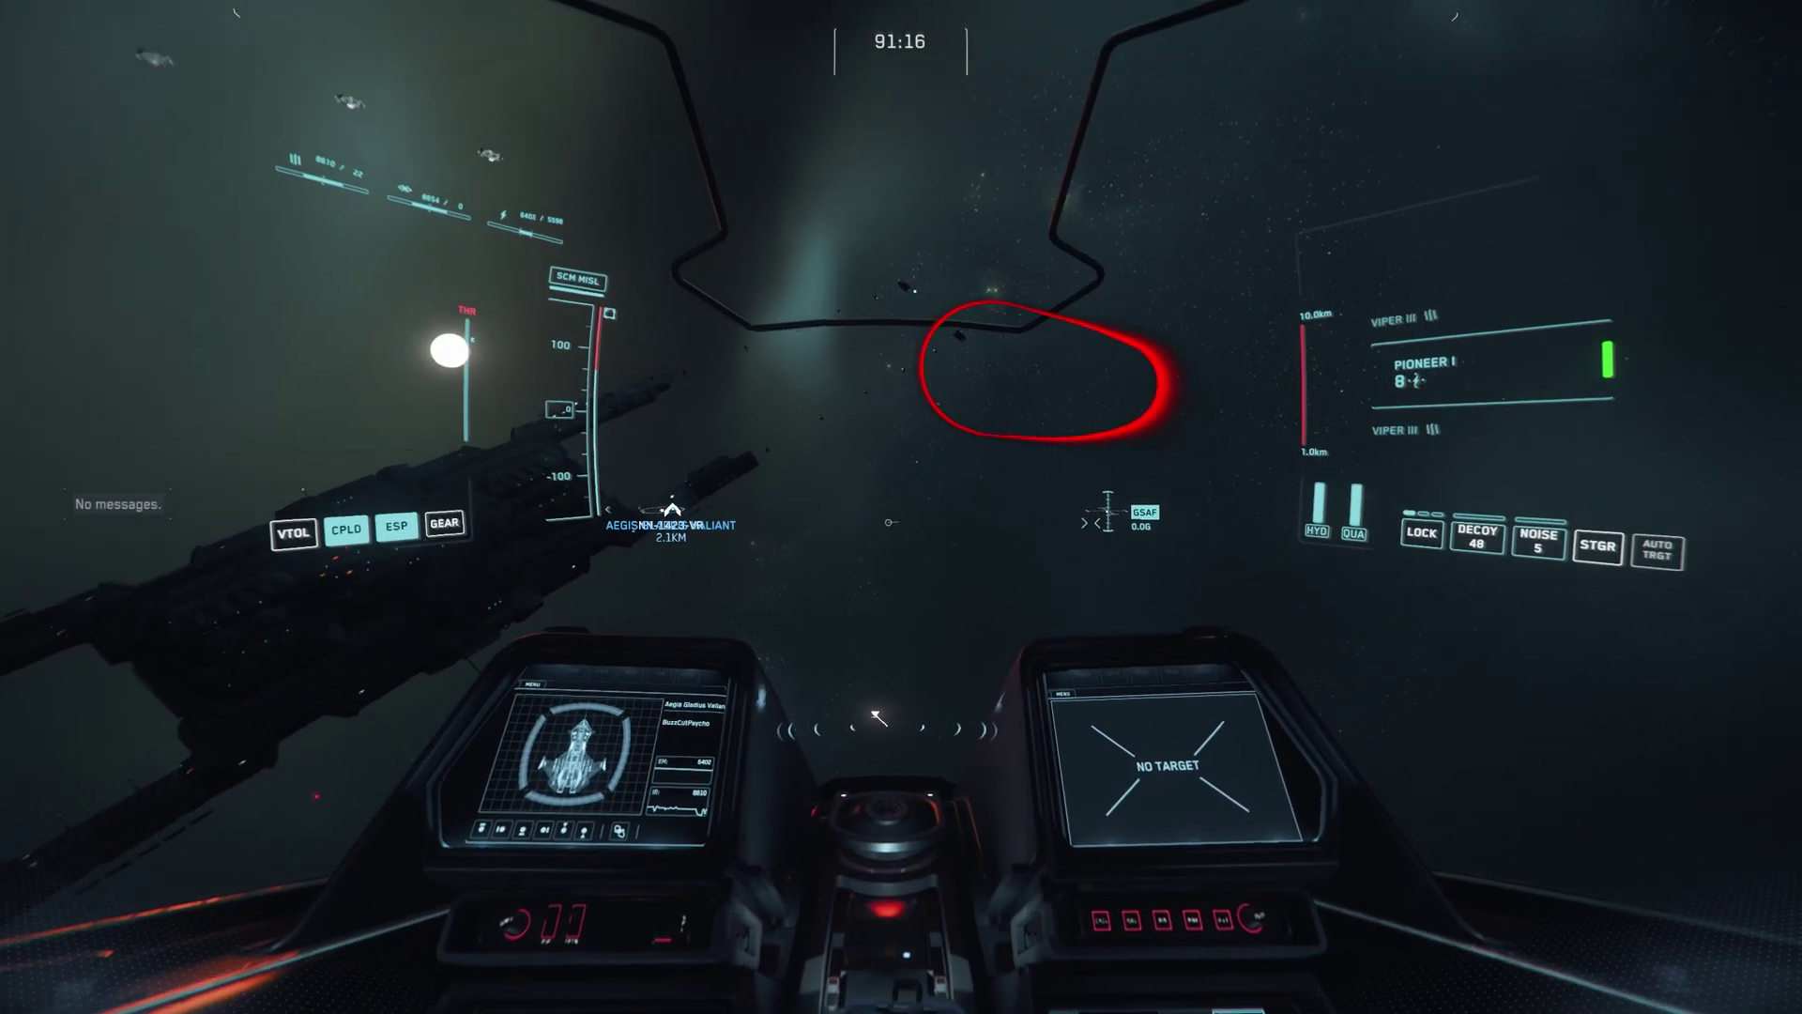
Lock onto the Aegis Gladius Valiant, fly toward it rolling left, and brake near 928 m.
key(t)
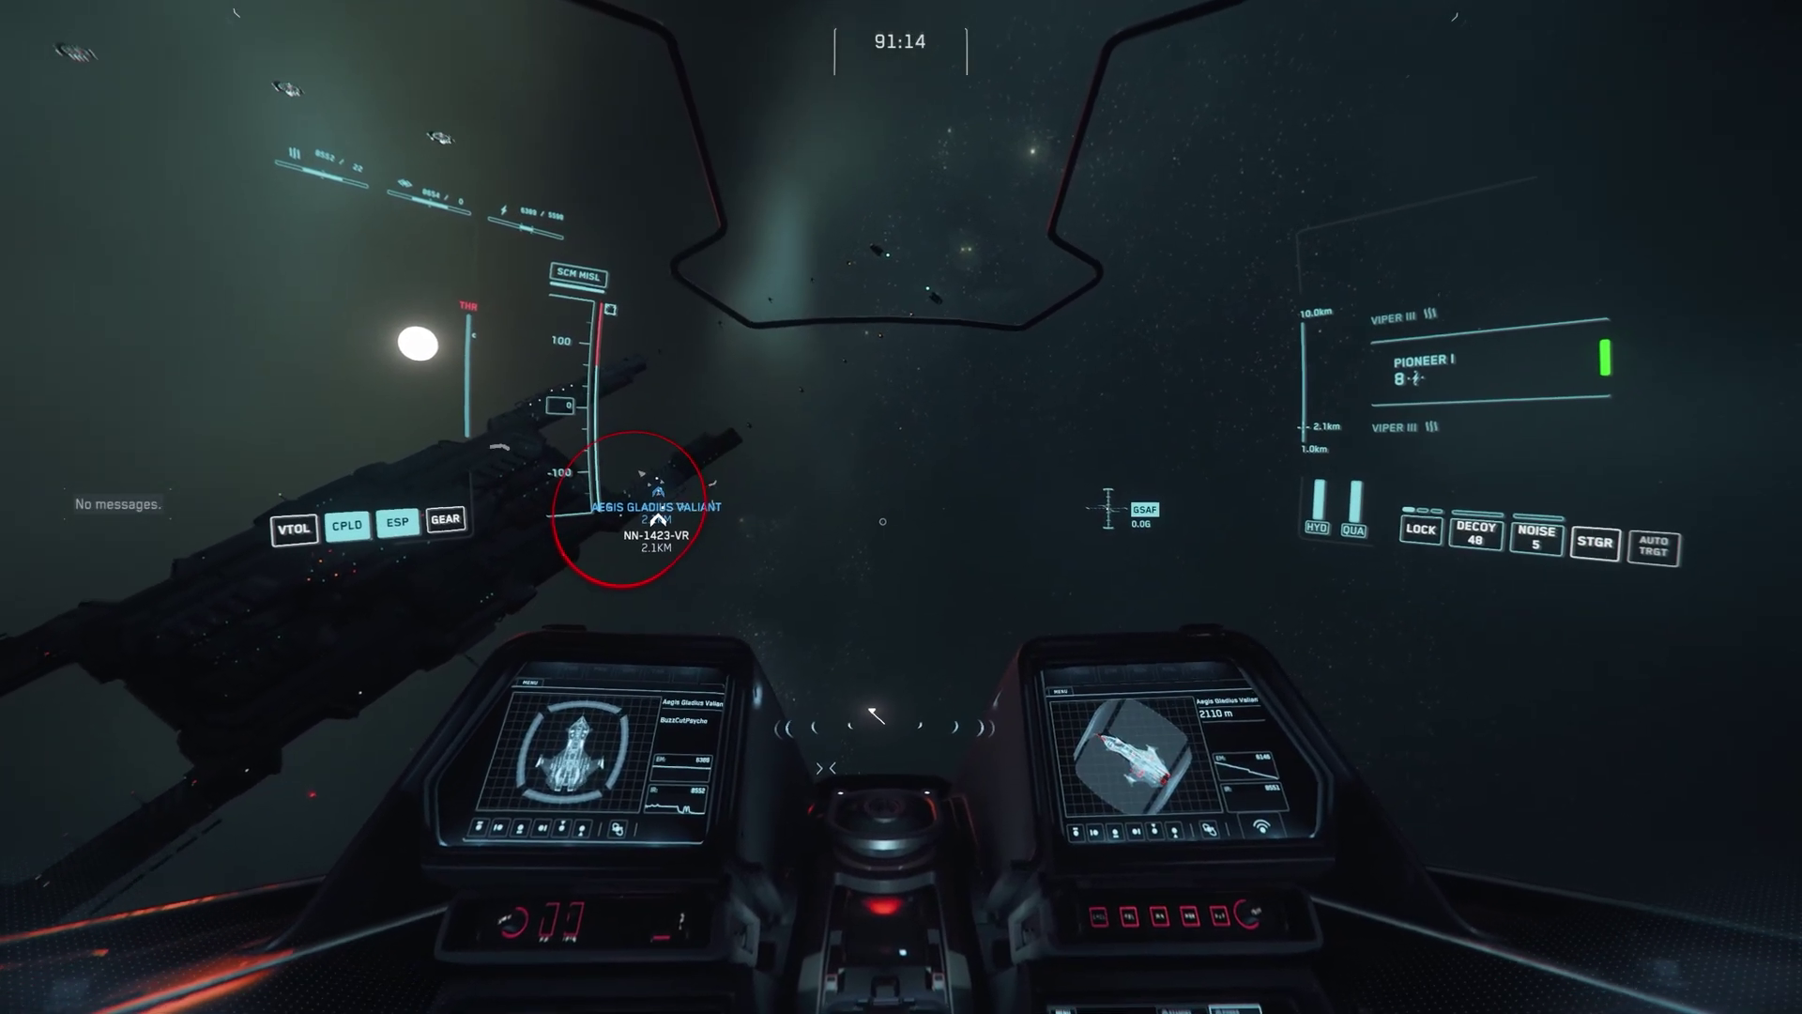
key(w)
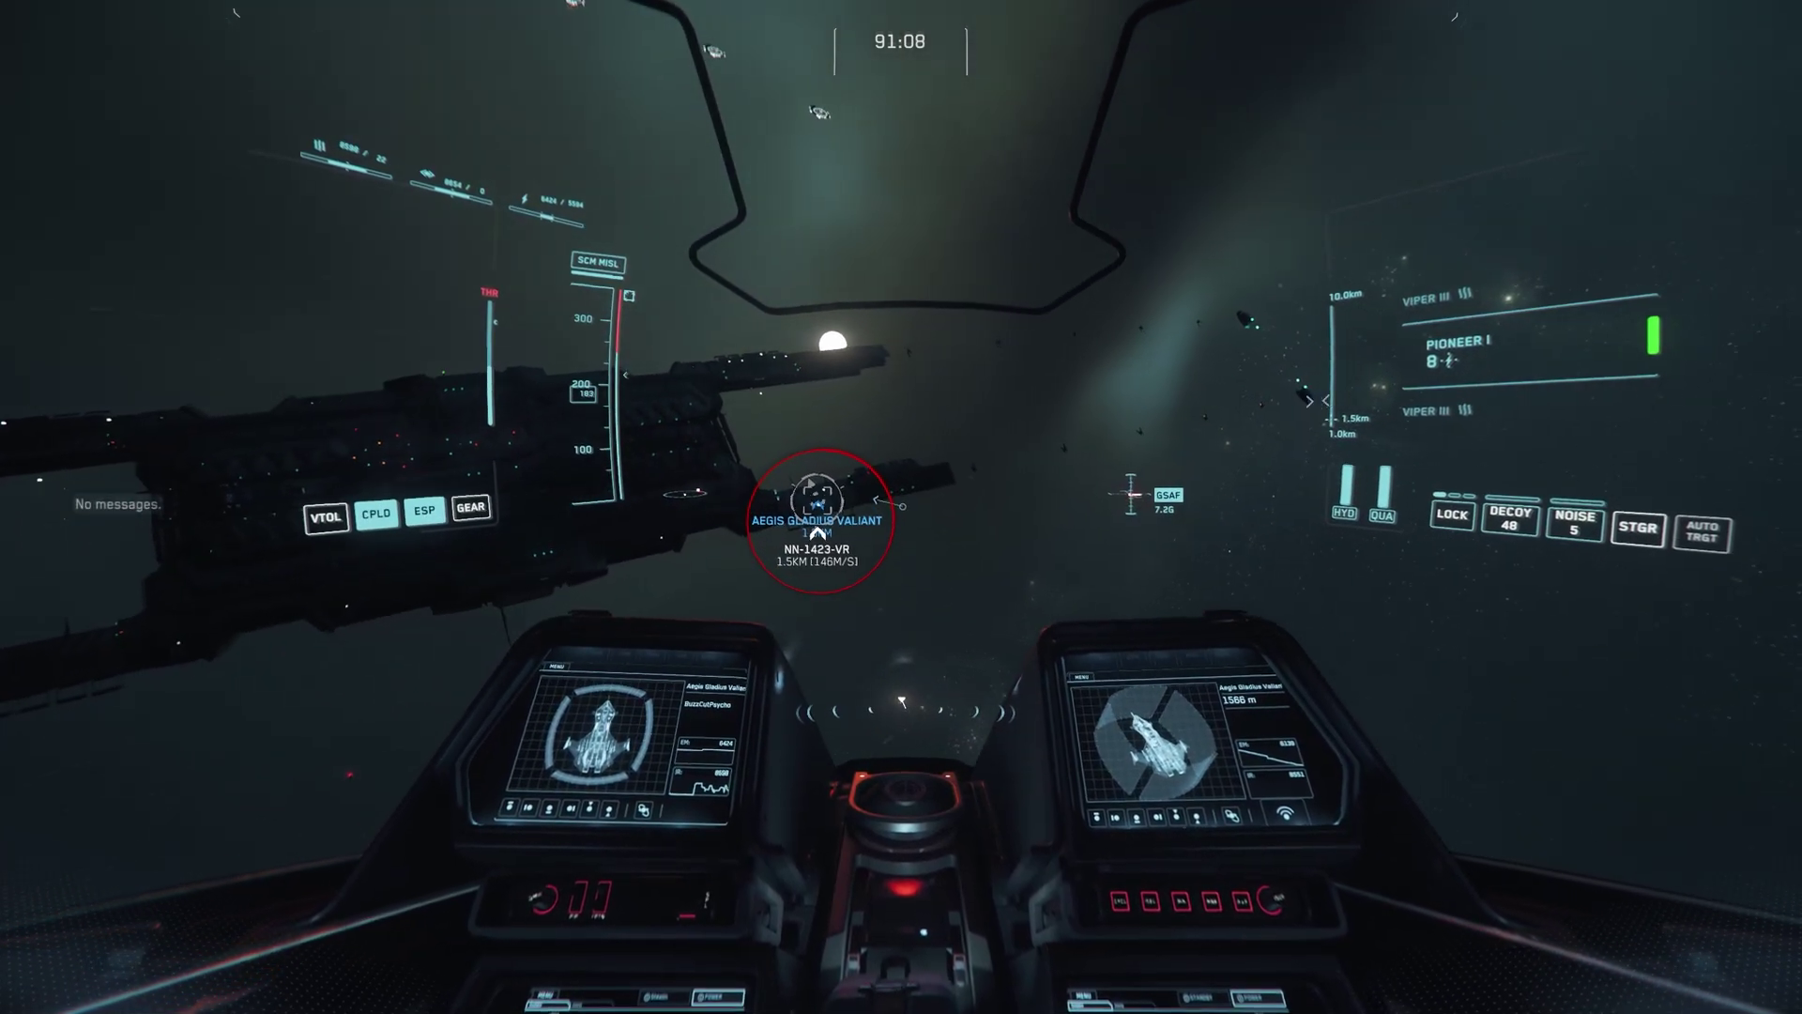
key(q)
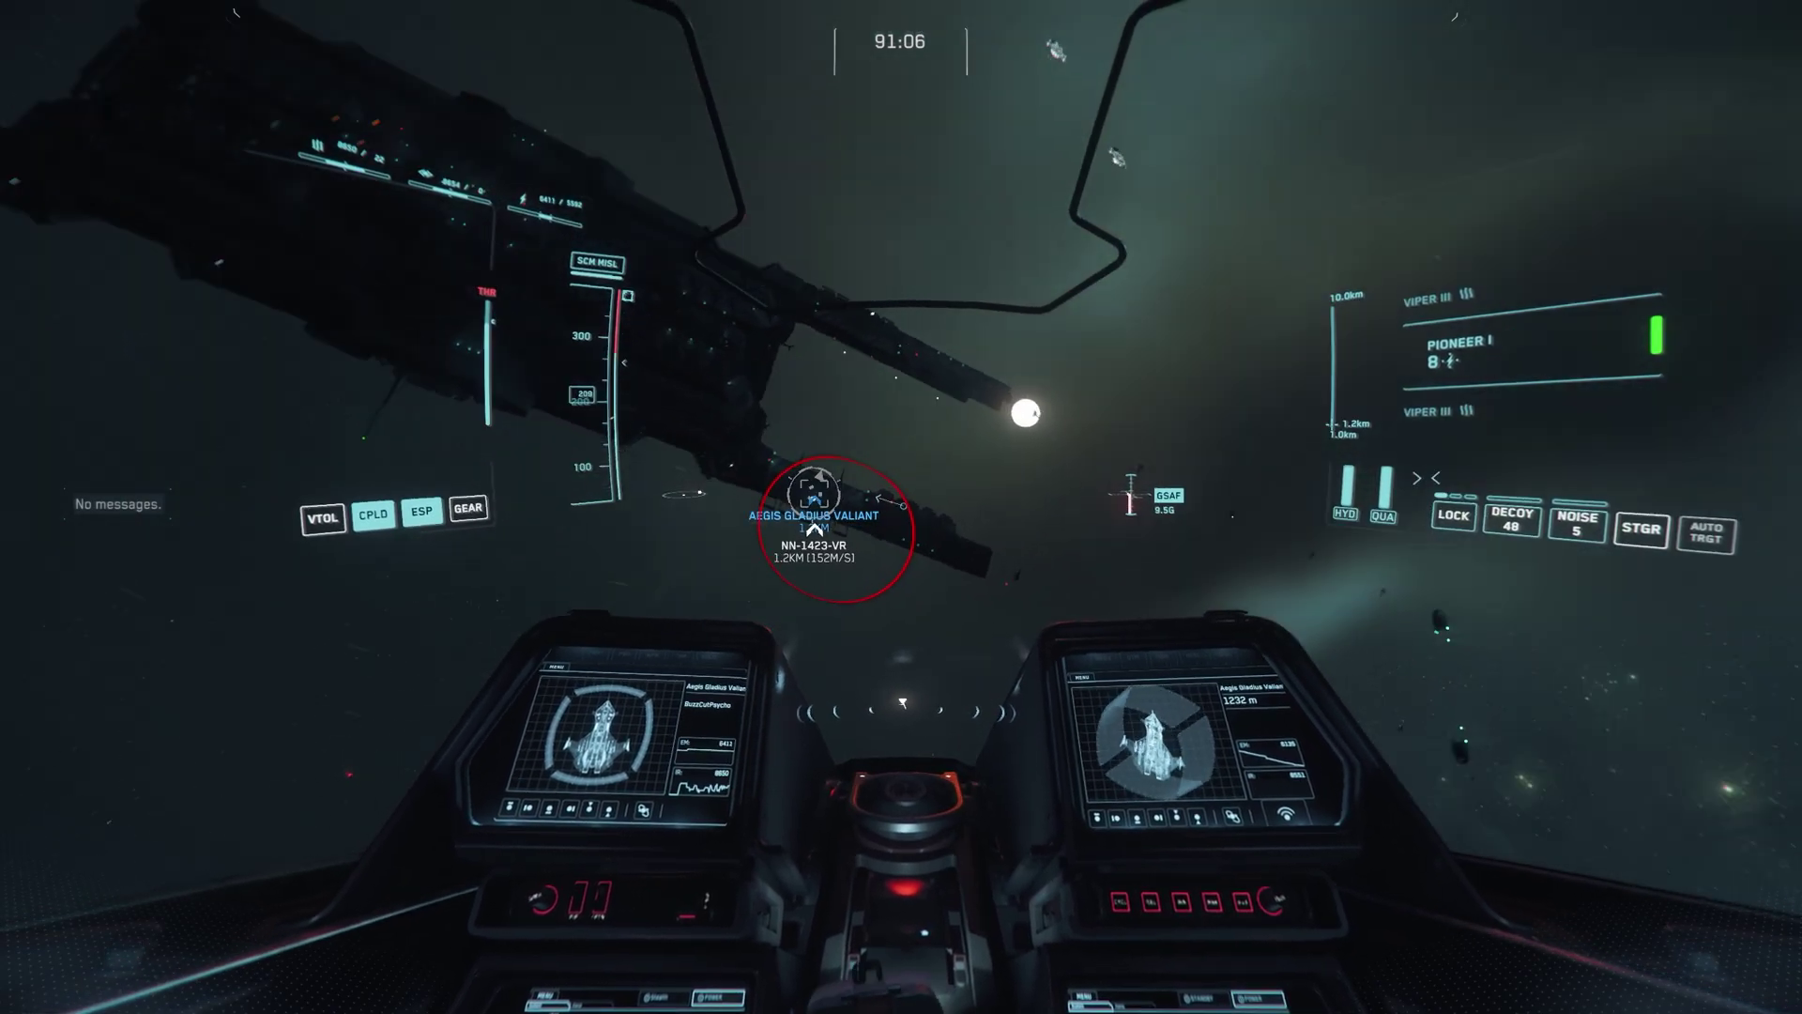
key(q)
key(s)
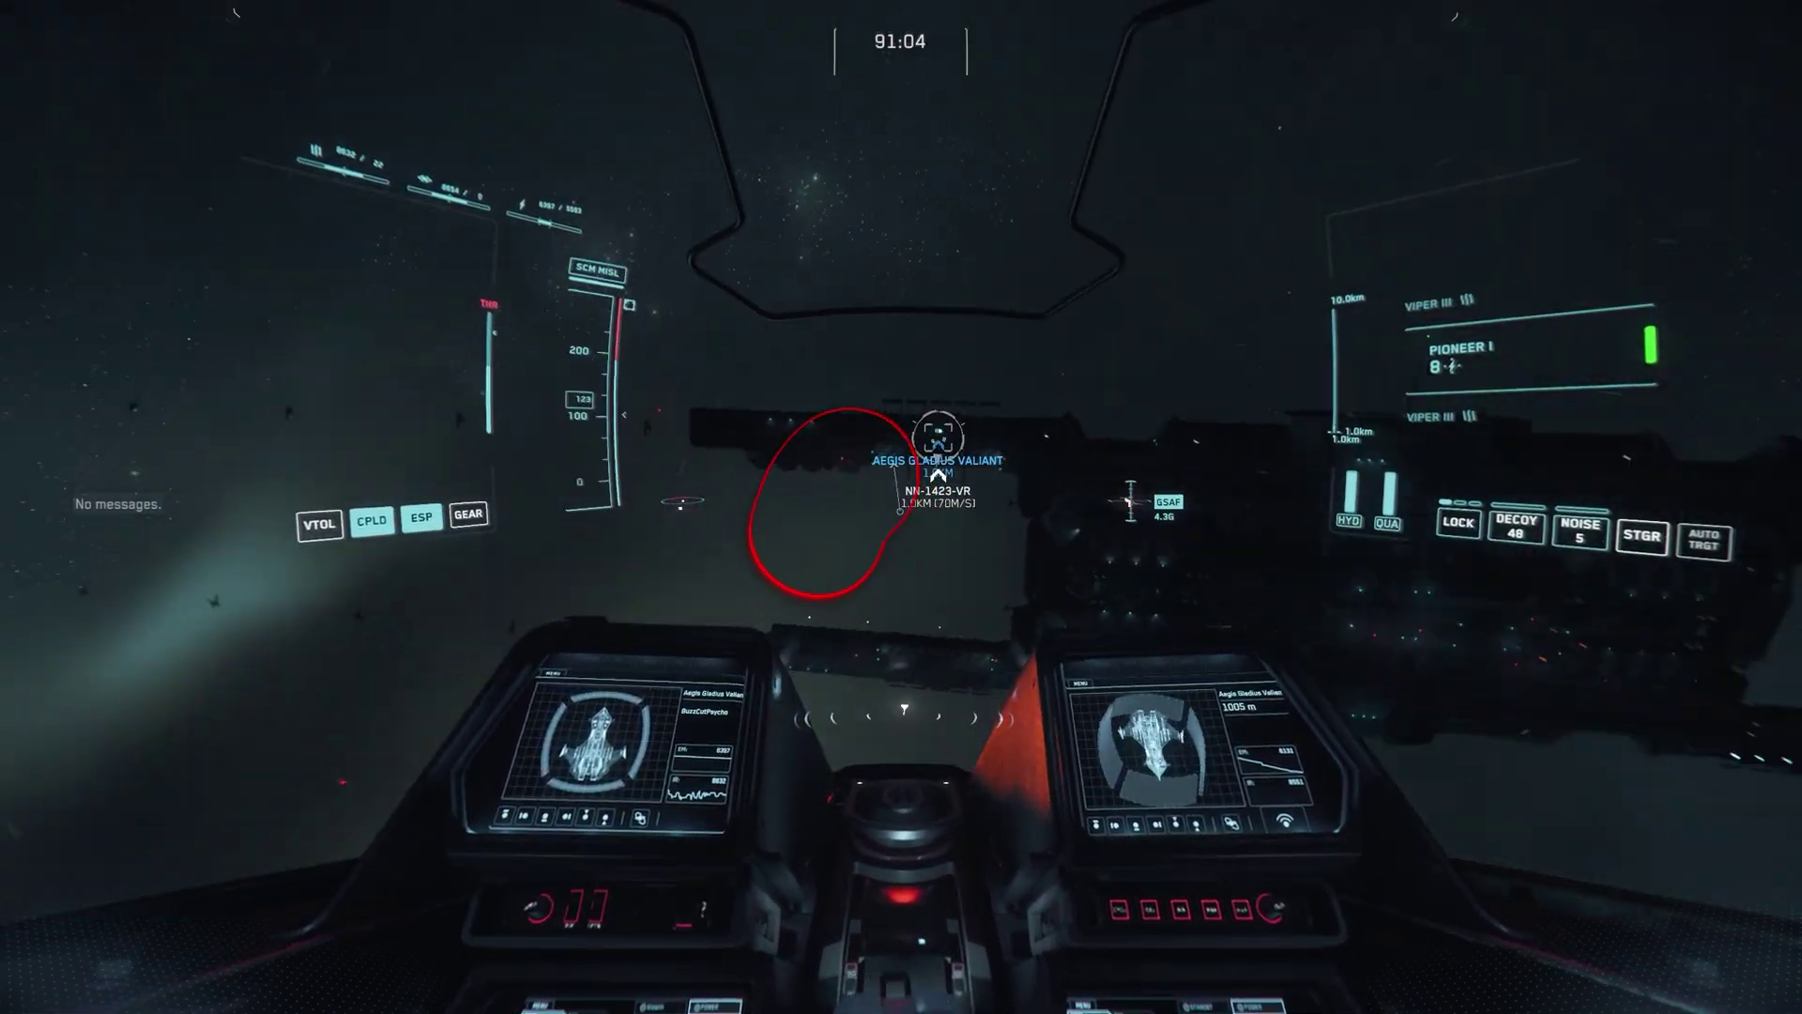
key(s)
key(e)
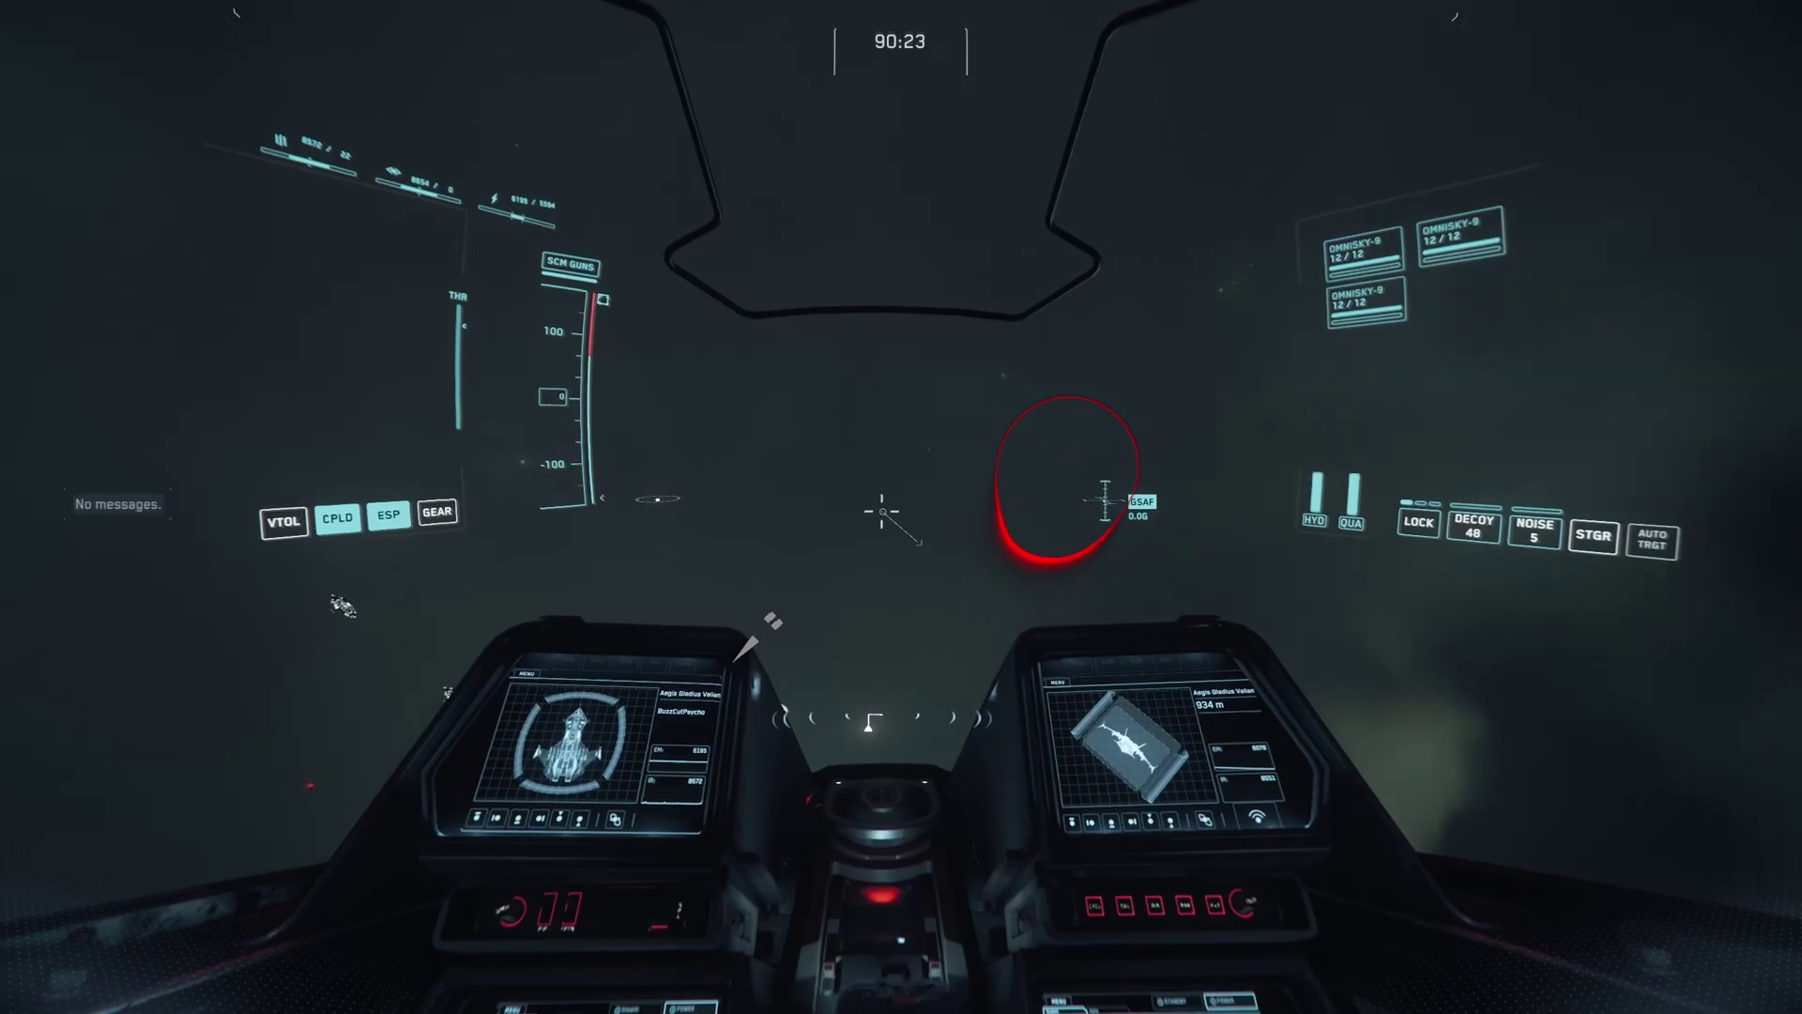
Throttle up and fly away past the station toward the nebula.
key(w)
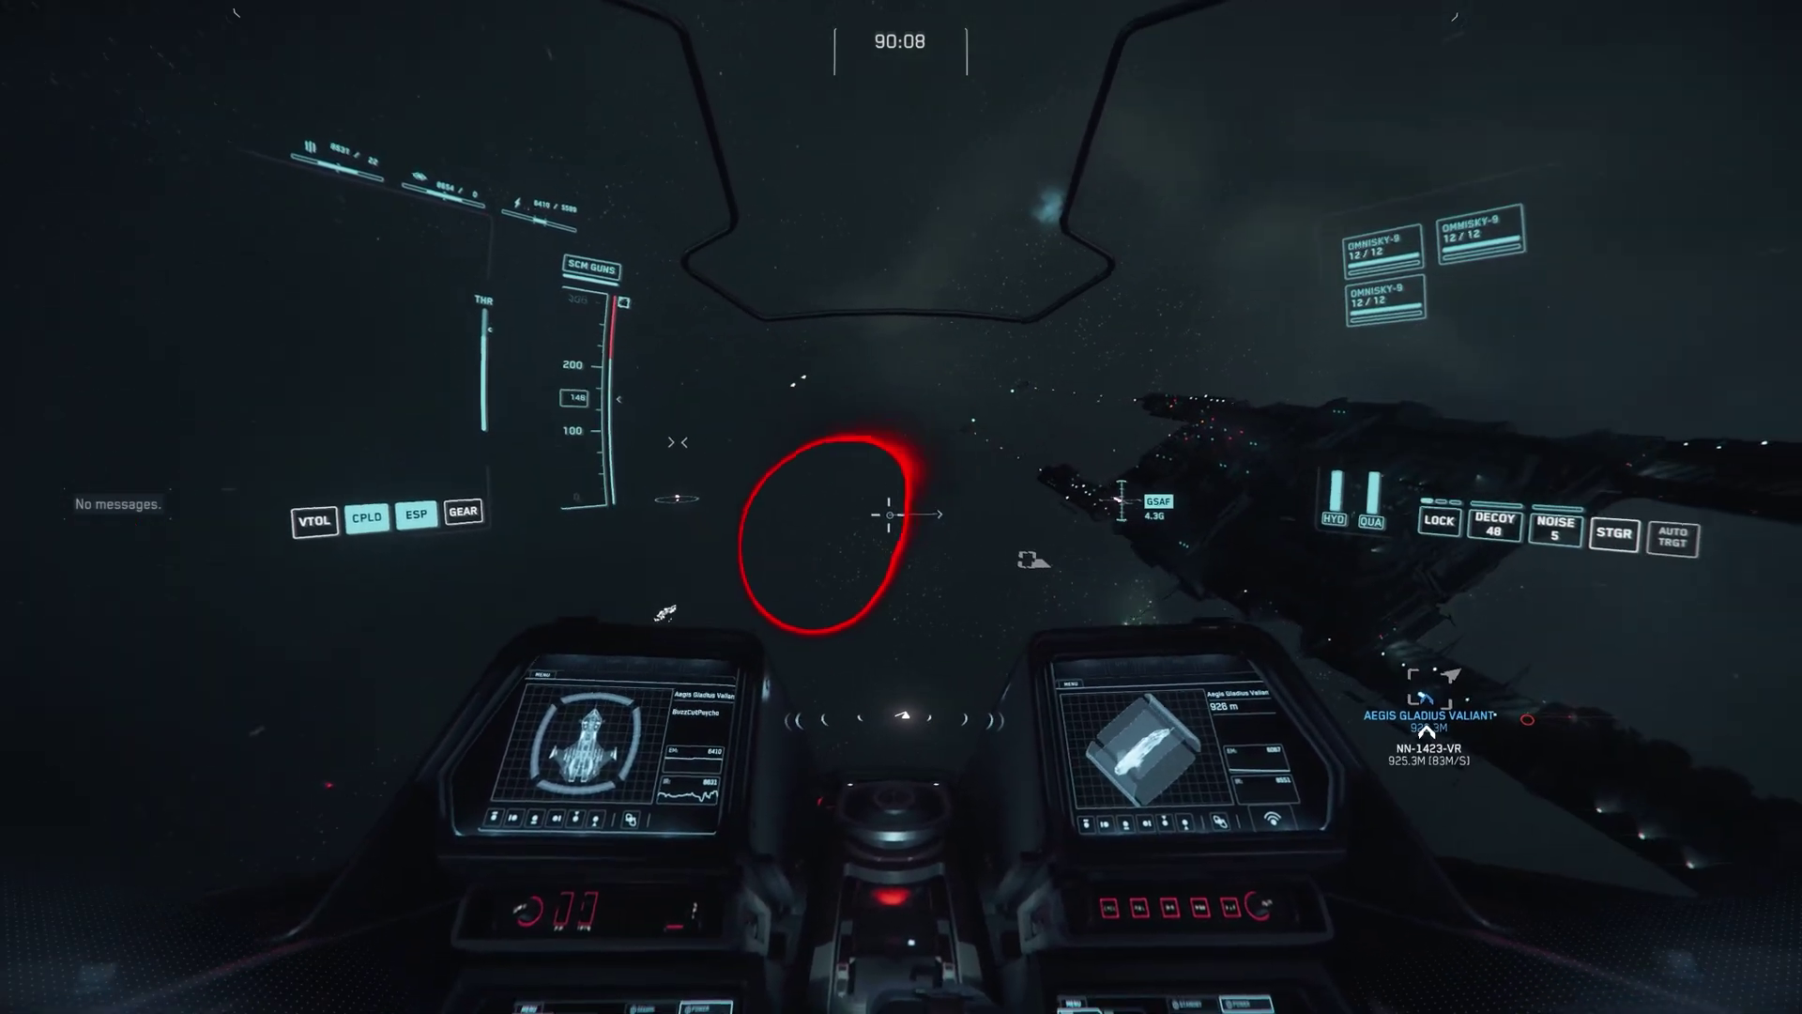
Reopen the Options Menu from the pause menu.
key(Escape)
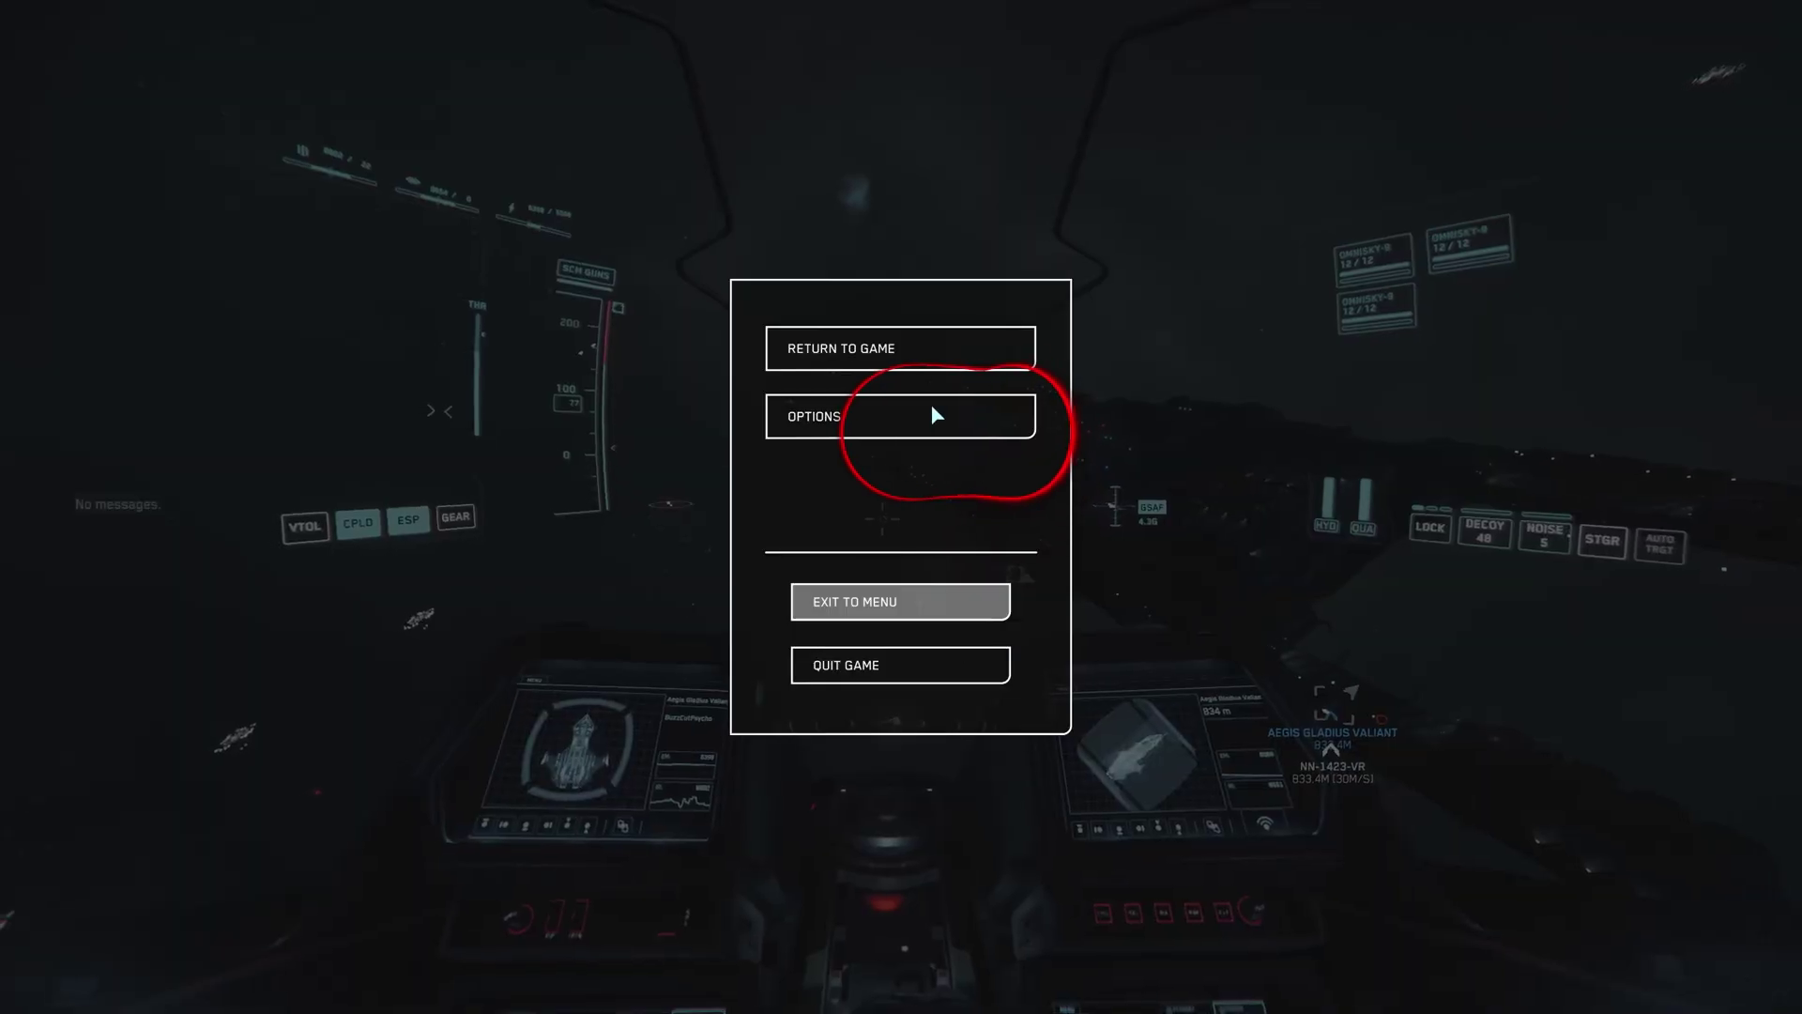
click(933, 406)
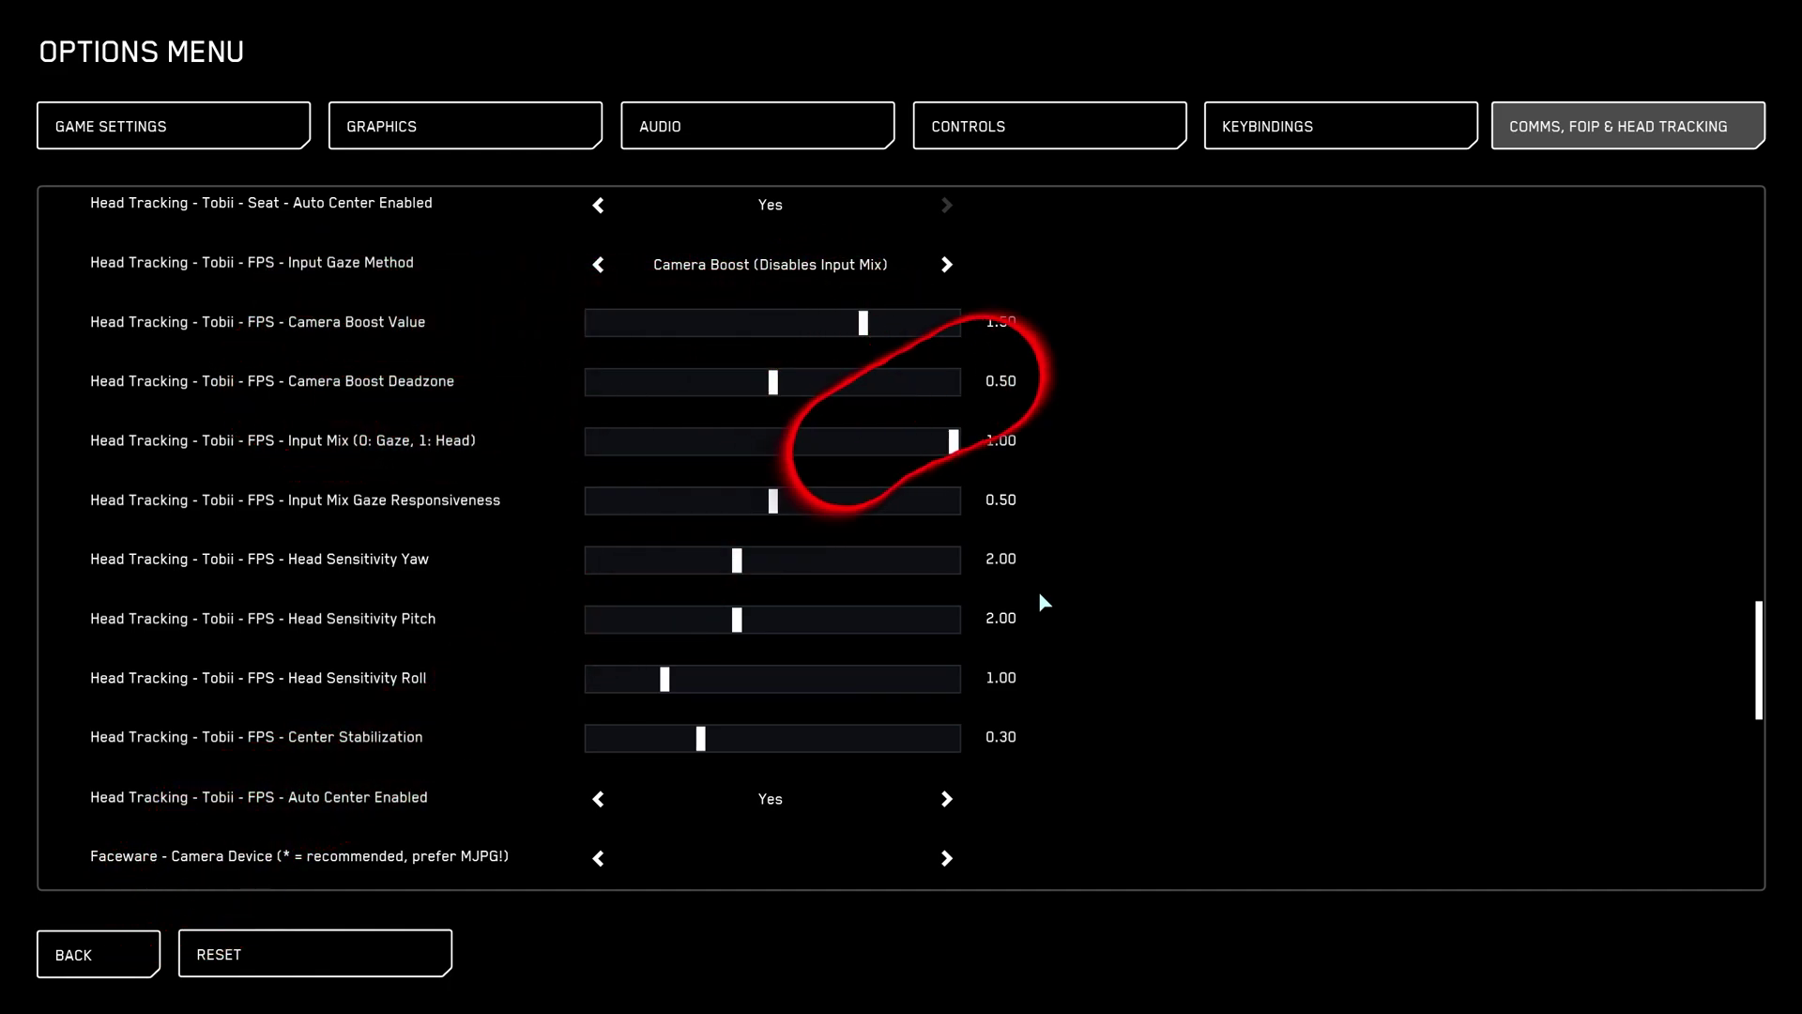
scroll(1042, 600, up, 10)
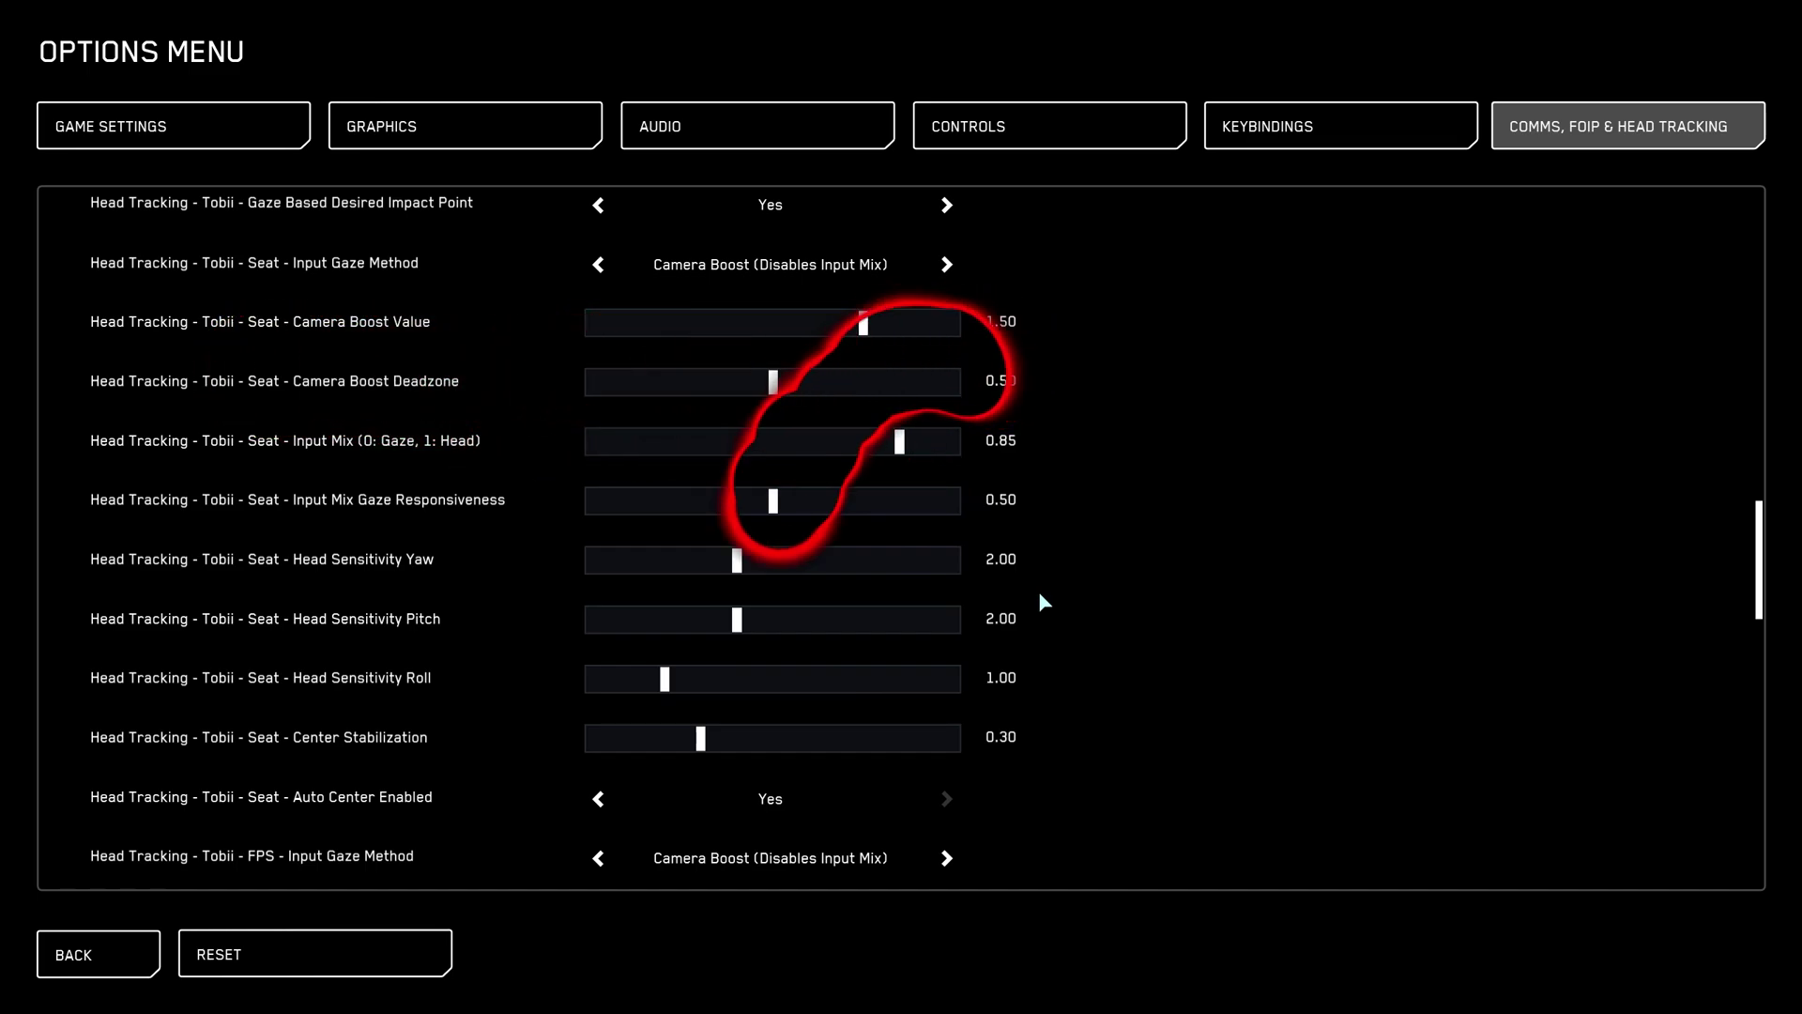
scroll(1042, 600, up, 1)
scroll(1038, 595, up, 7)
scroll(1038, 596, down, 9)
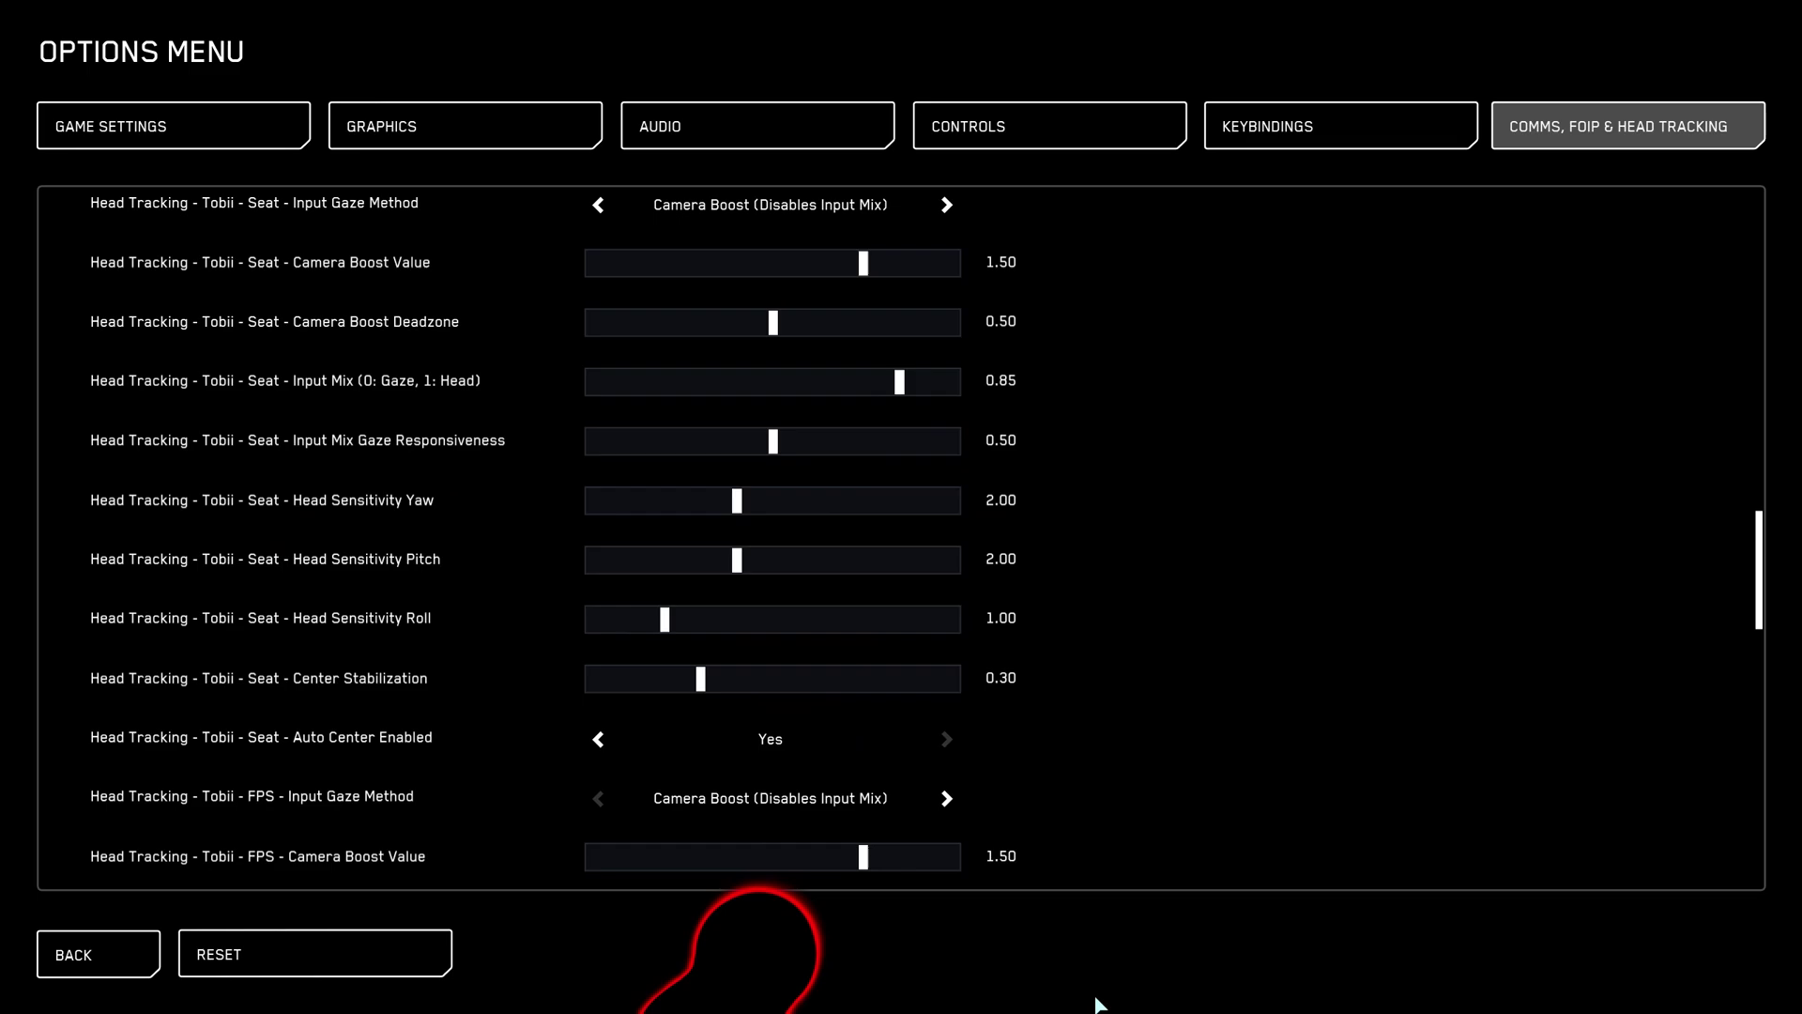
scroll(1047, 625, down, 5)
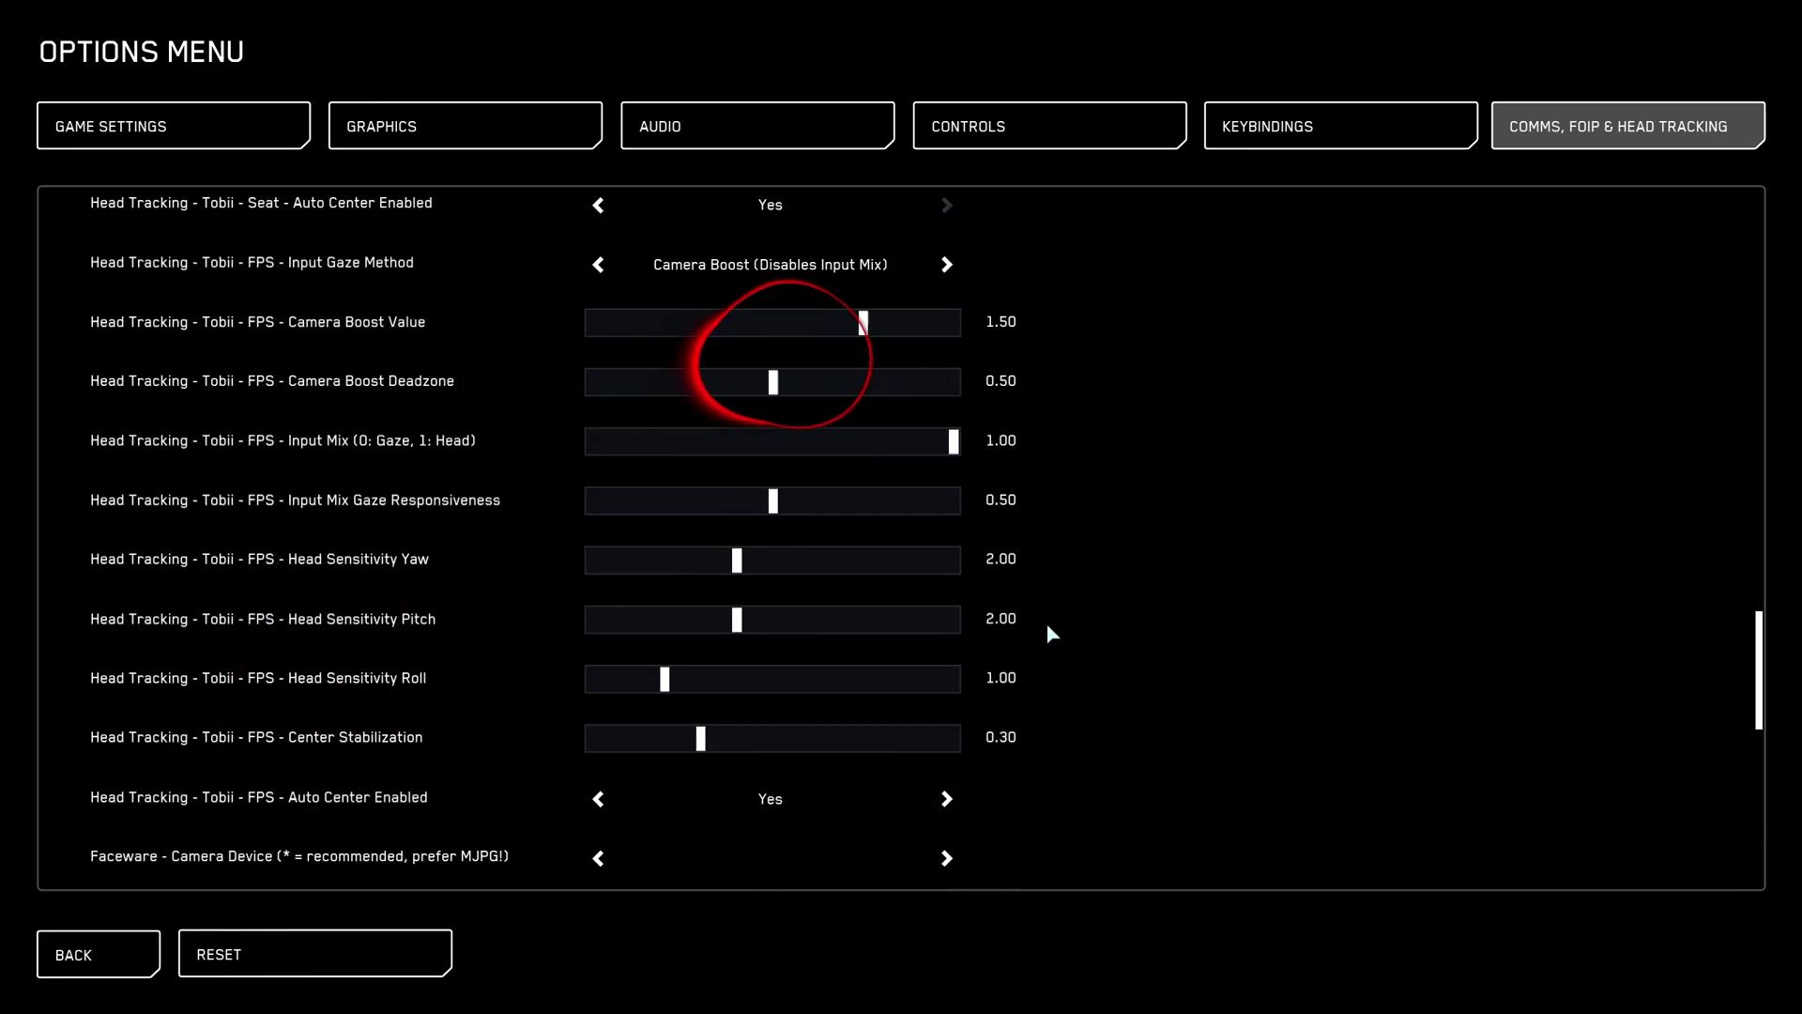
scroll(1048, 623, up, 10)
scroll(1046, 621, up, 10)
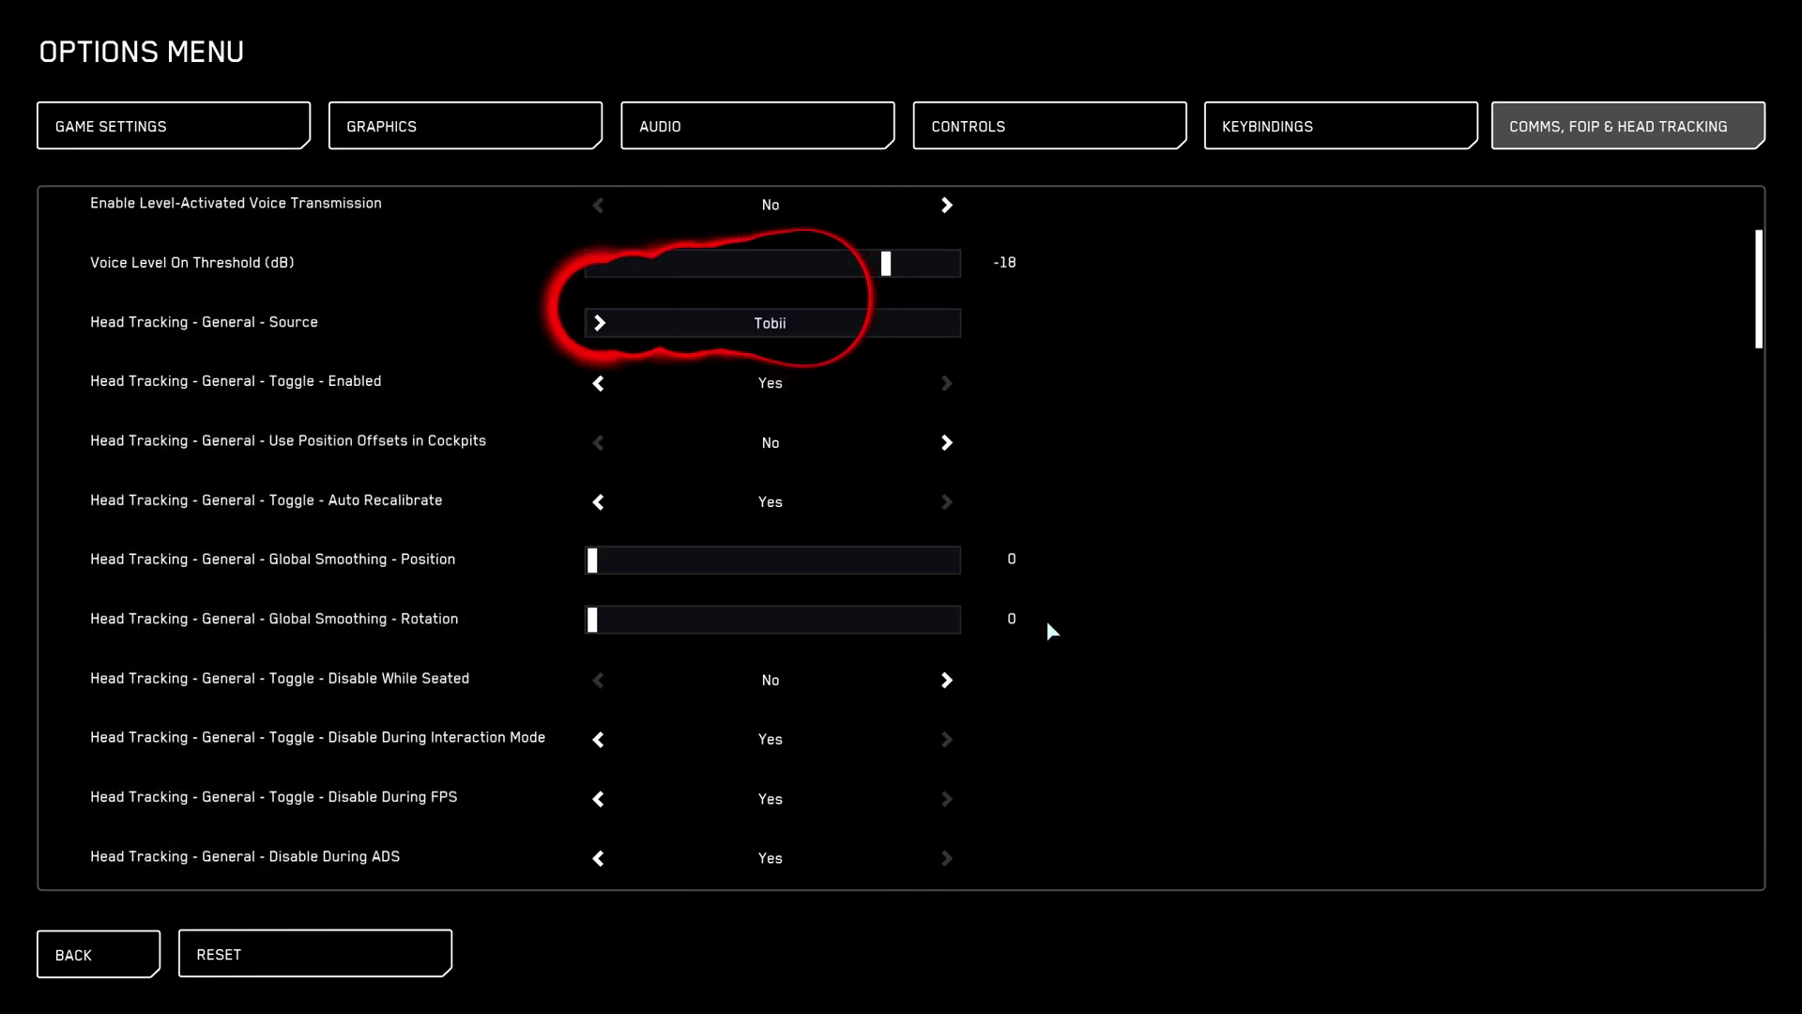
scroll(1046, 623, down, 9)
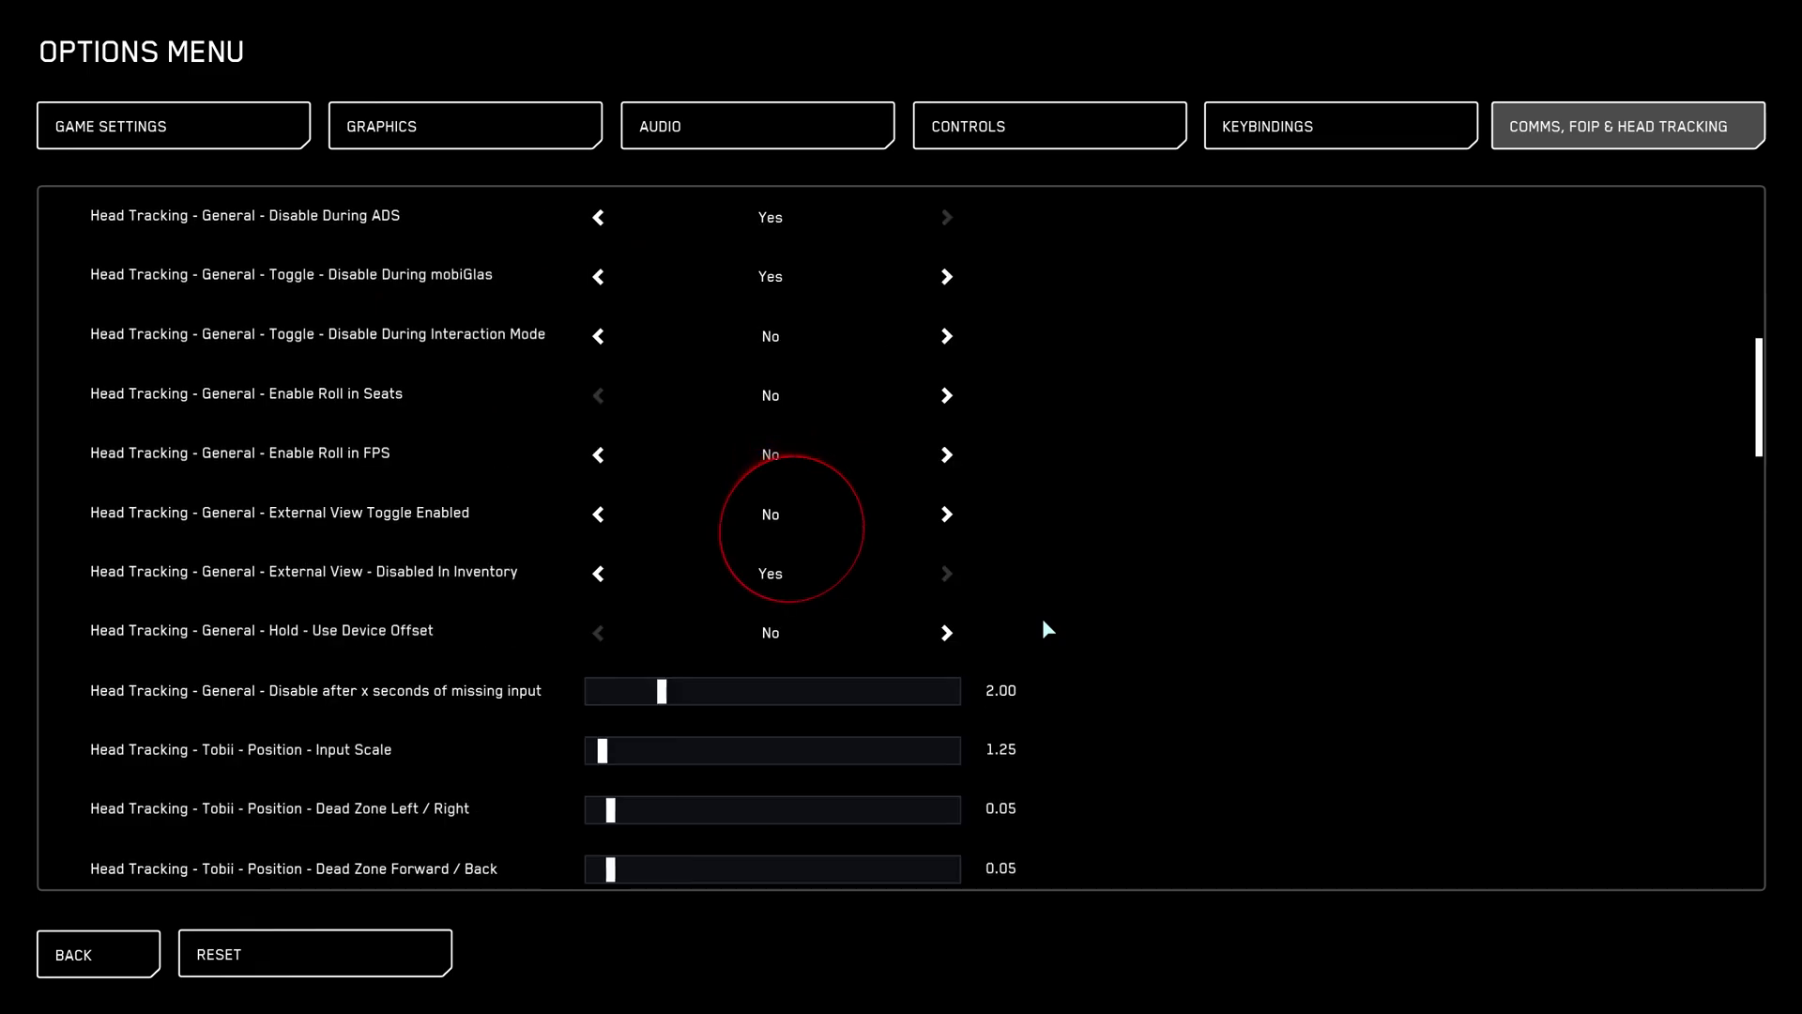
scroll(1042, 627, down, 5)
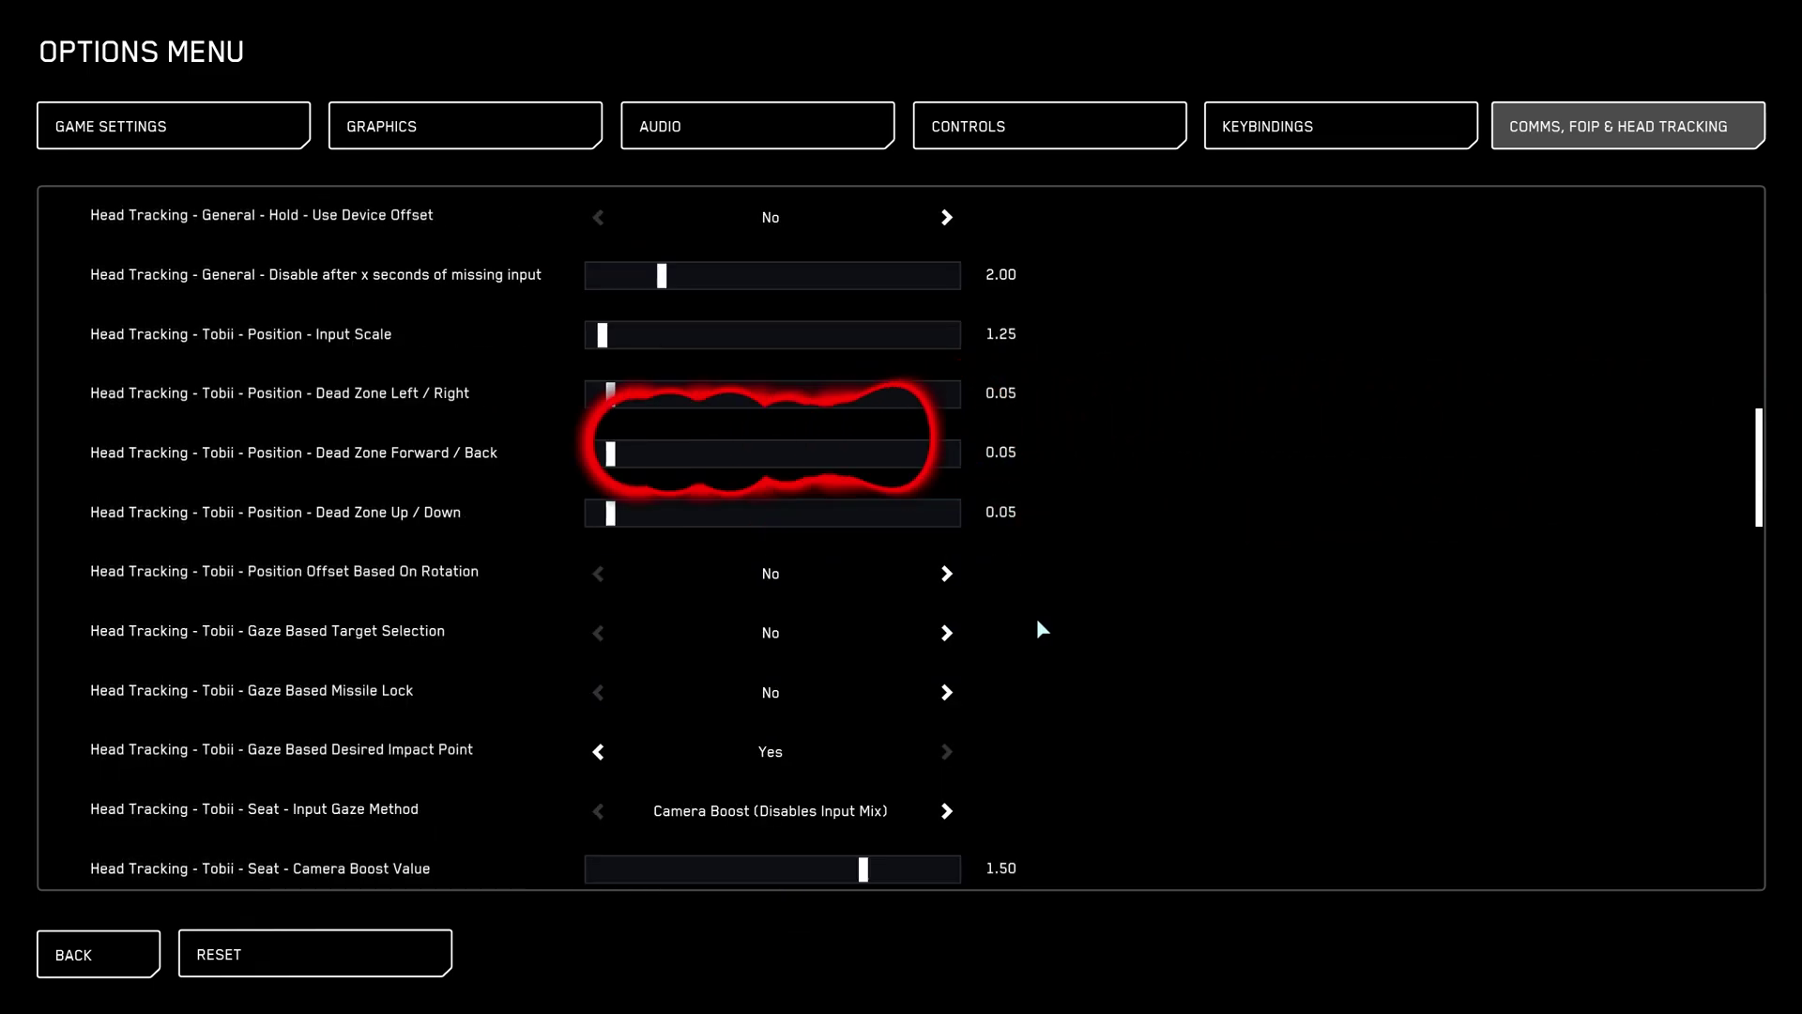
scroll(1040, 628, down, 8)
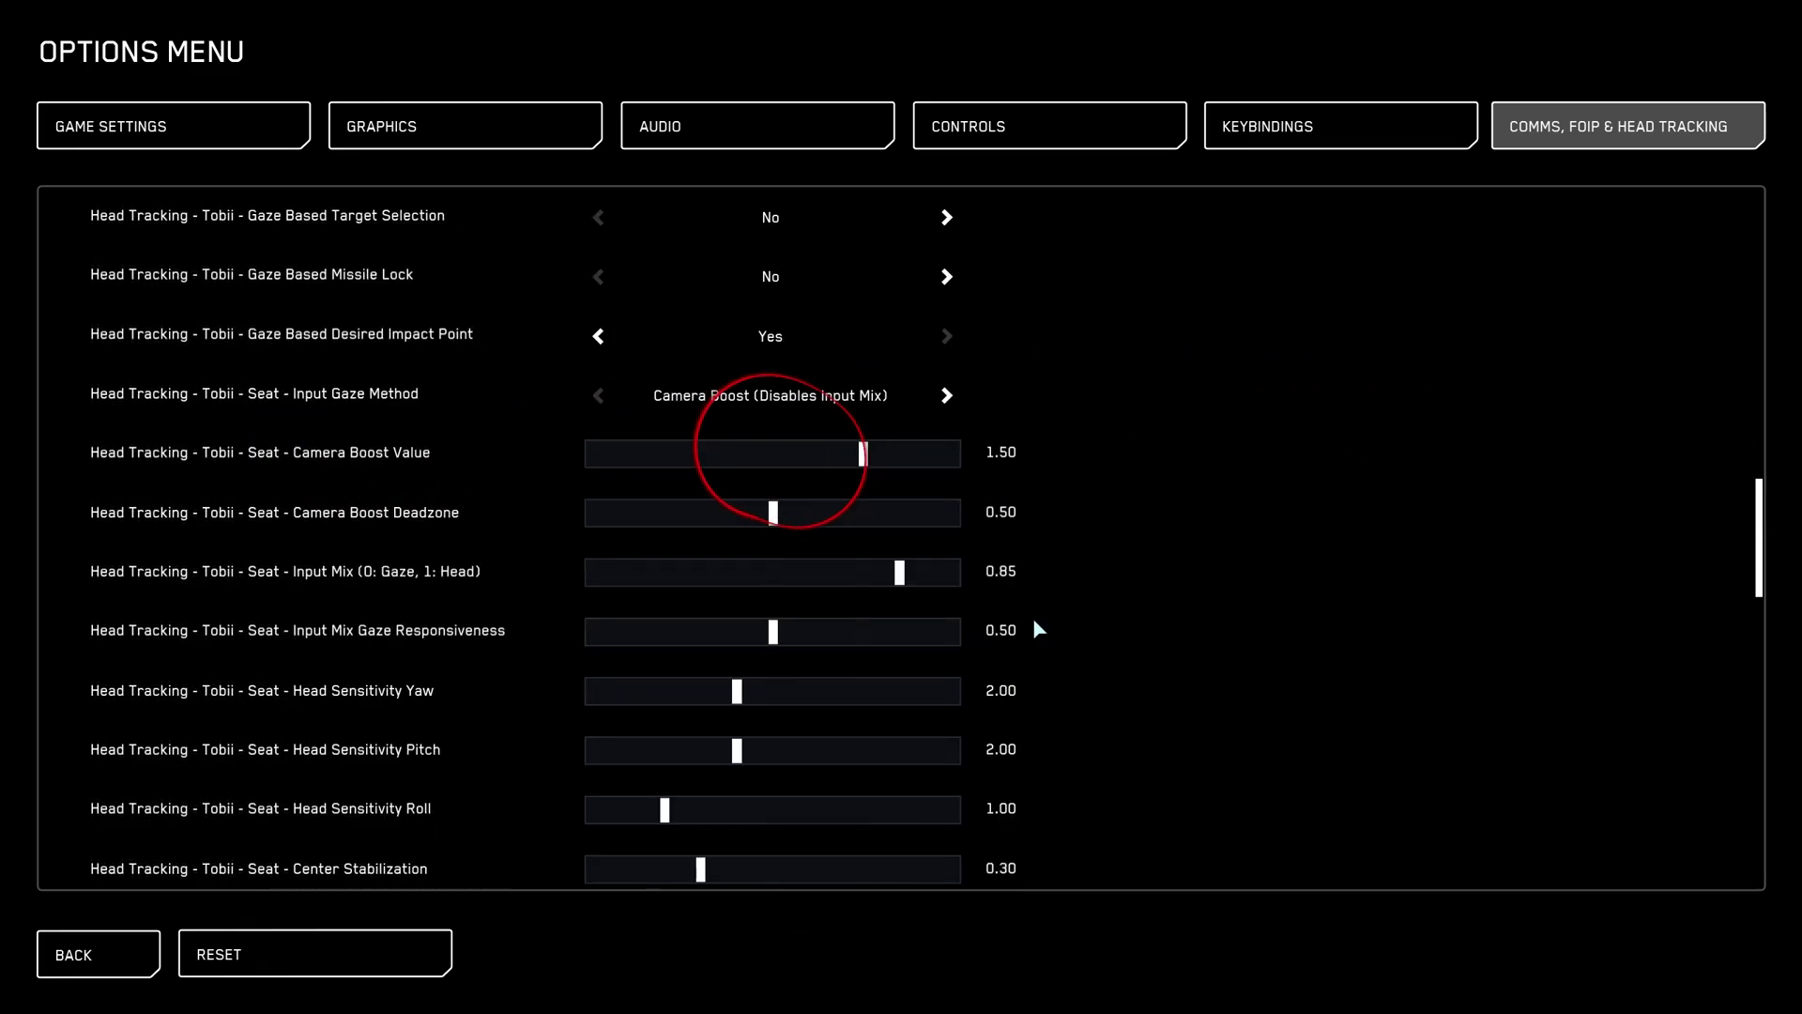
scroll(1035, 622, down, 3)
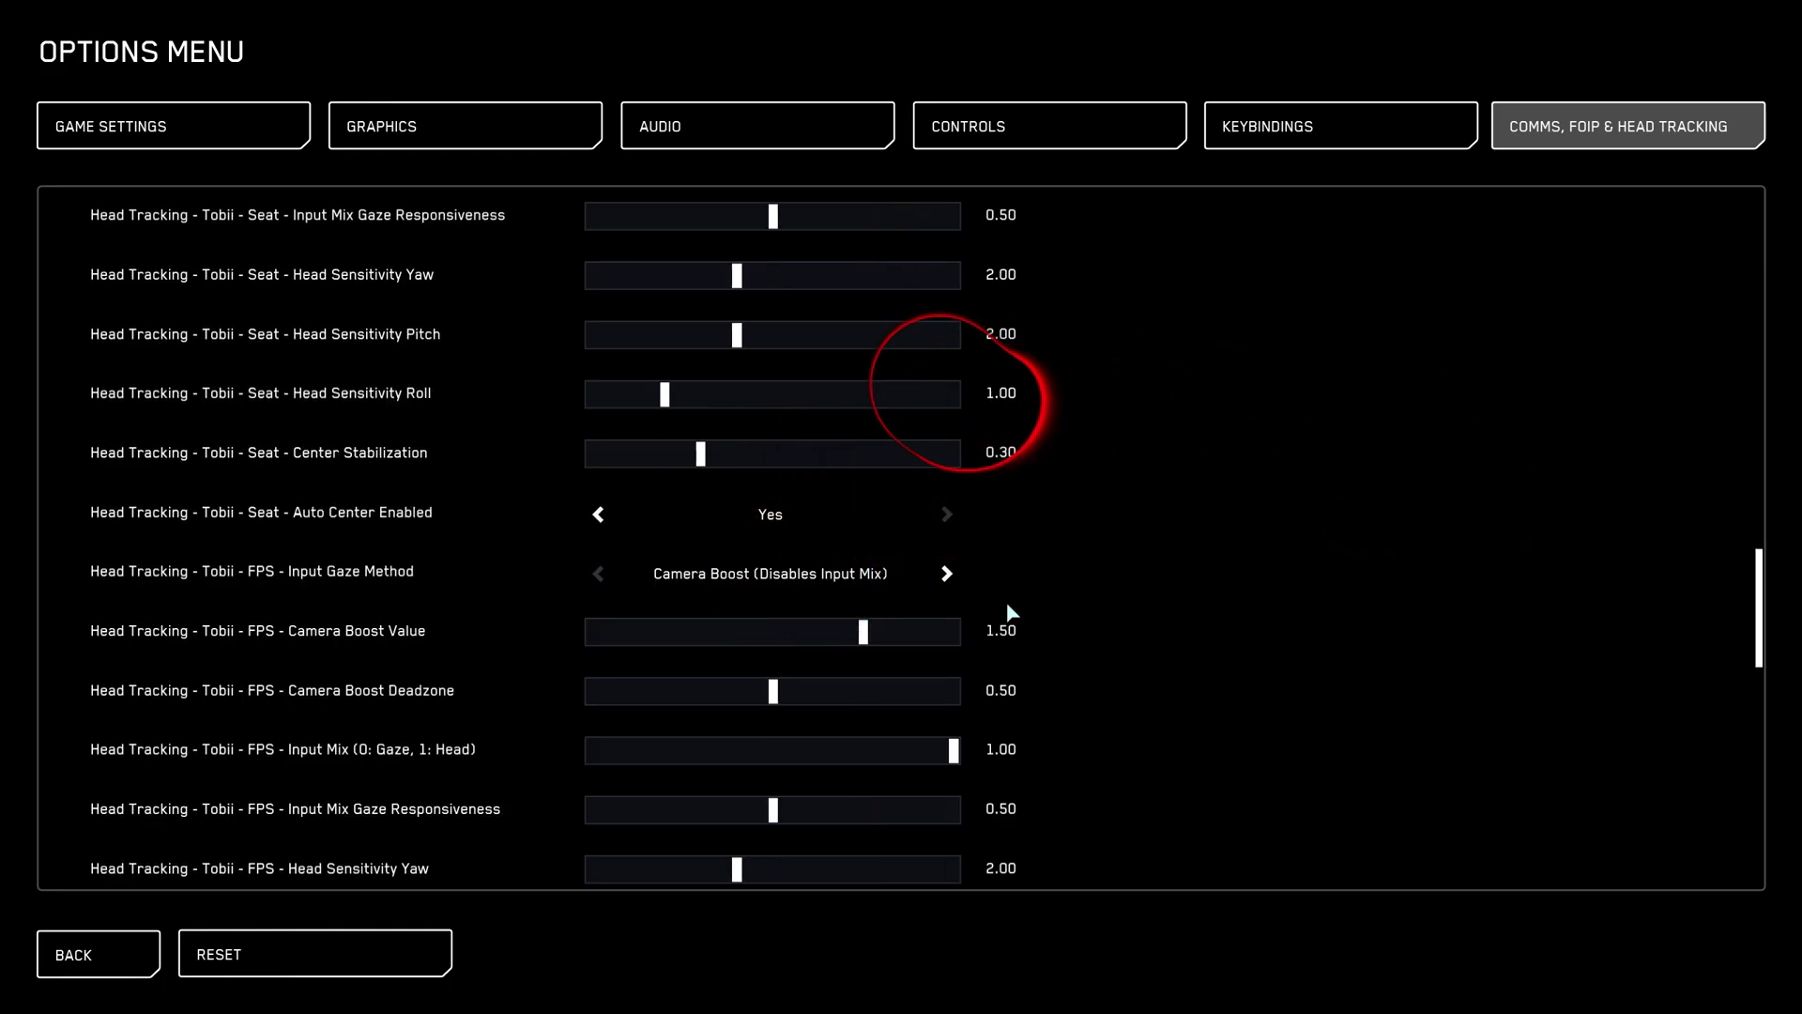
Exit the Options Menu and resume flying near the station, with the Aegis Gladius Valiant still targeted.
key(Escape)
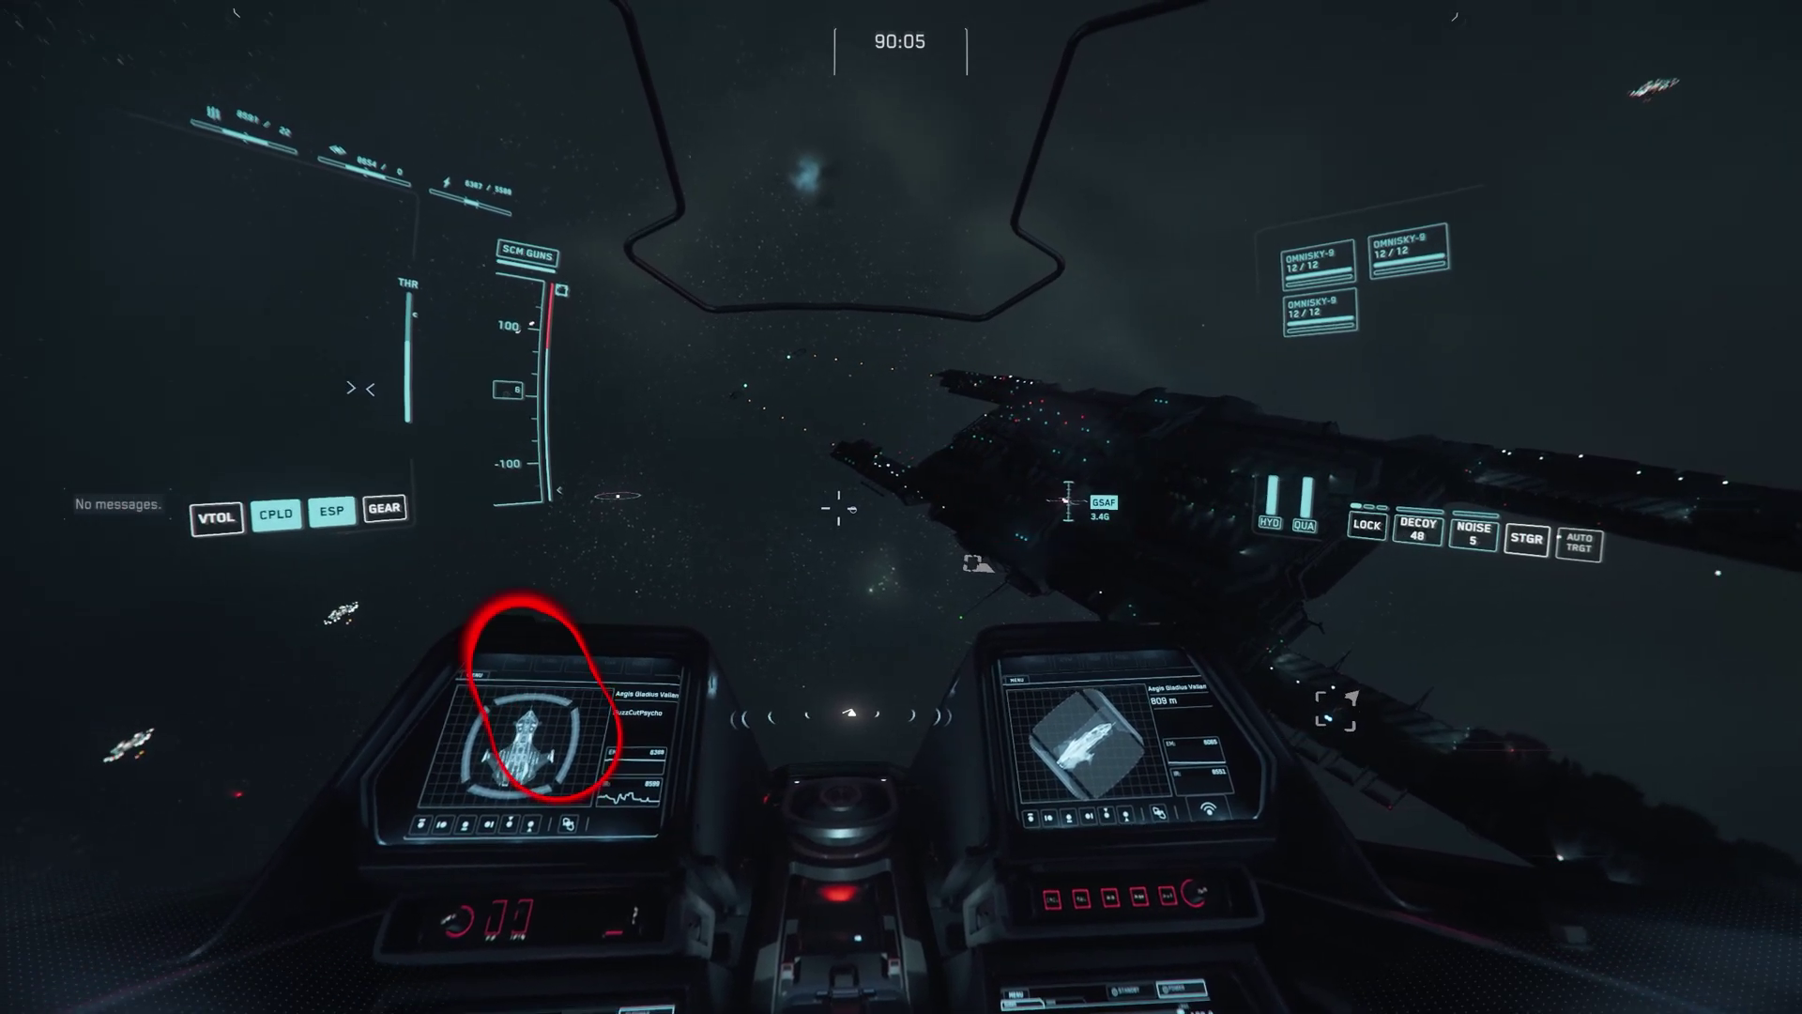